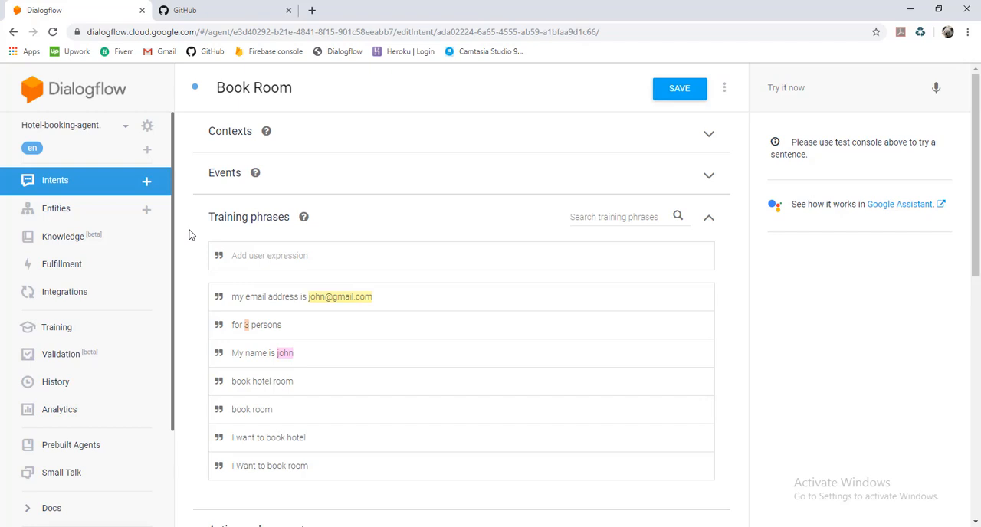
Review the Book Room intent's training phrases and the parameter annotations in the name and persons phrases
{"action": "scroll", "coordinate": [190, 234], "scroll_direction": "down", "scroll_amount": 2}
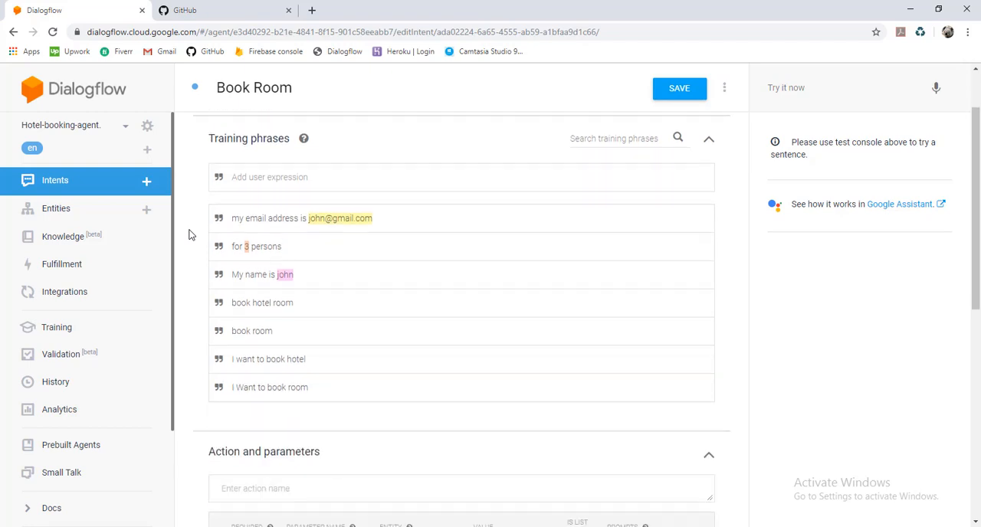
{"action": "scroll", "coordinate": [190, 234], "scroll_direction": "up", "scroll_amount": 2}
{"action": "scroll", "coordinate": [190, 235], "scroll_direction": "down", "scroll_amount": 3}
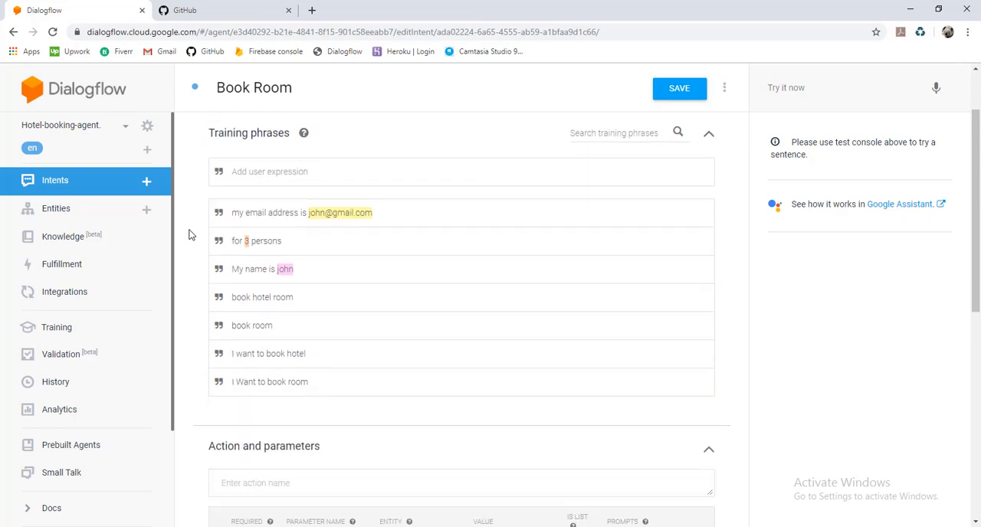
{"action": "scroll", "coordinate": [190, 235], "scroll_direction": "down", "scroll_amount": 2}
{"action": "scroll", "coordinate": [190, 235], "scroll_direction": "up", "scroll_amount": 5}
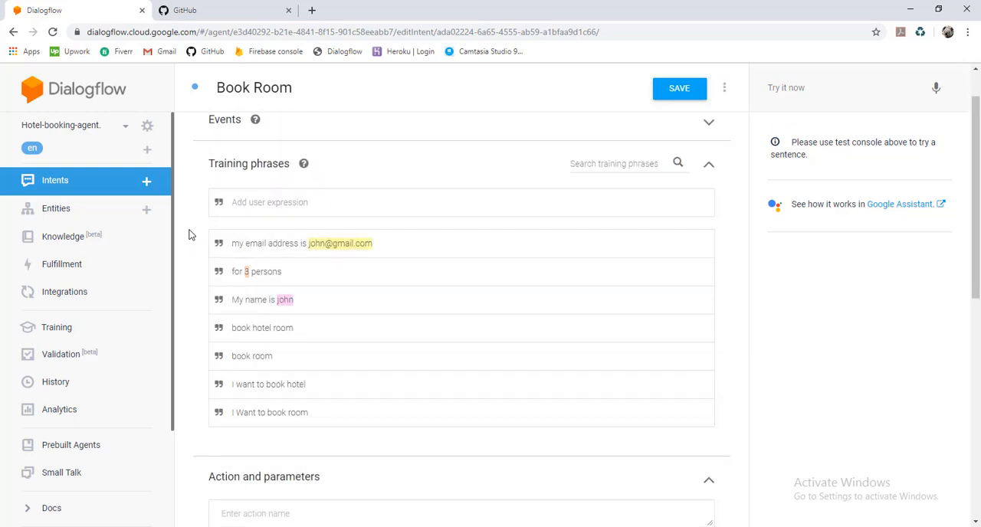
{"action": "scroll", "coordinate": [190, 234], "scroll_direction": "down", "scroll_amount": 1}
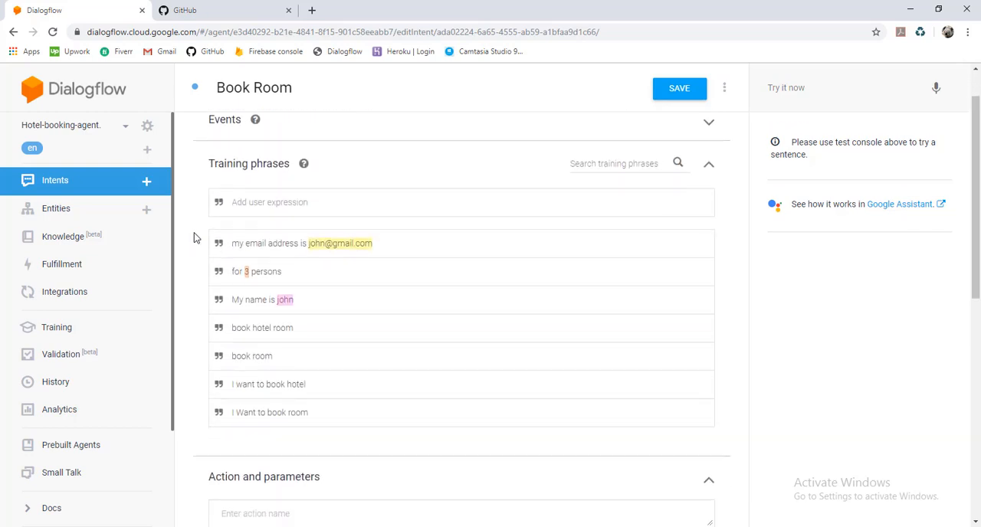
{"action": "double_click", "coordinate": [252, 300]}
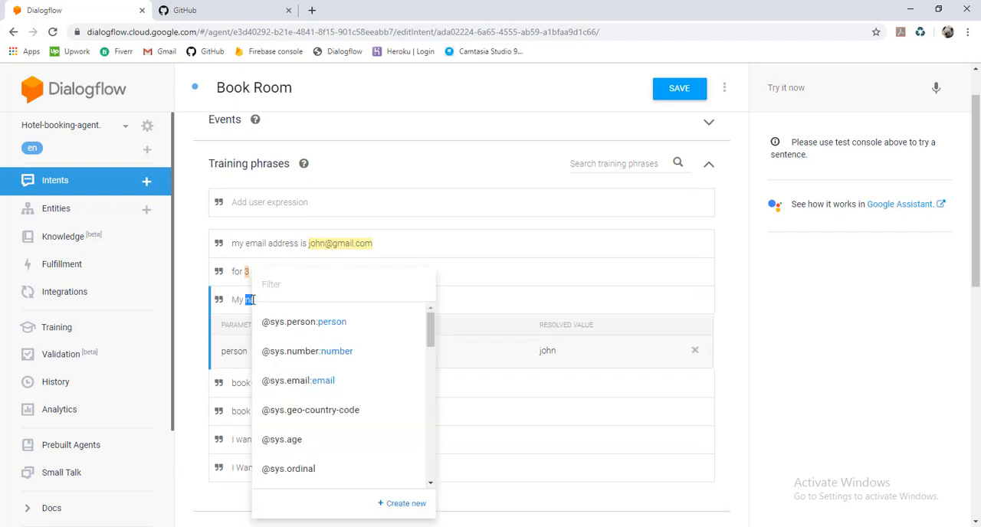
{"action": "left_click", "coordinate": [240, 301]}
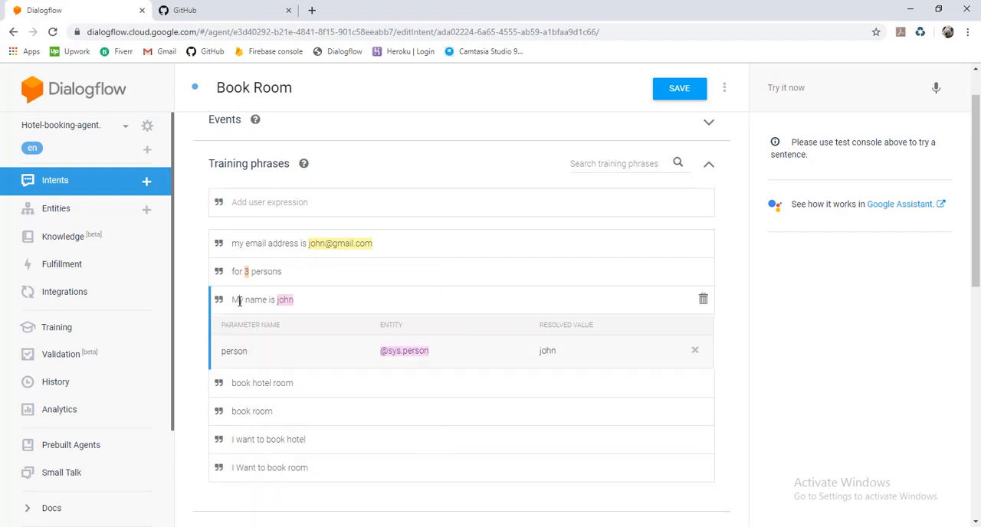
{"action": "double_click", "coordinate": [246, 271]}
Leave the Book Room intent without saving and create a new entity named RoomType
{"action": "left_click", "coordinate": [80, 216]}
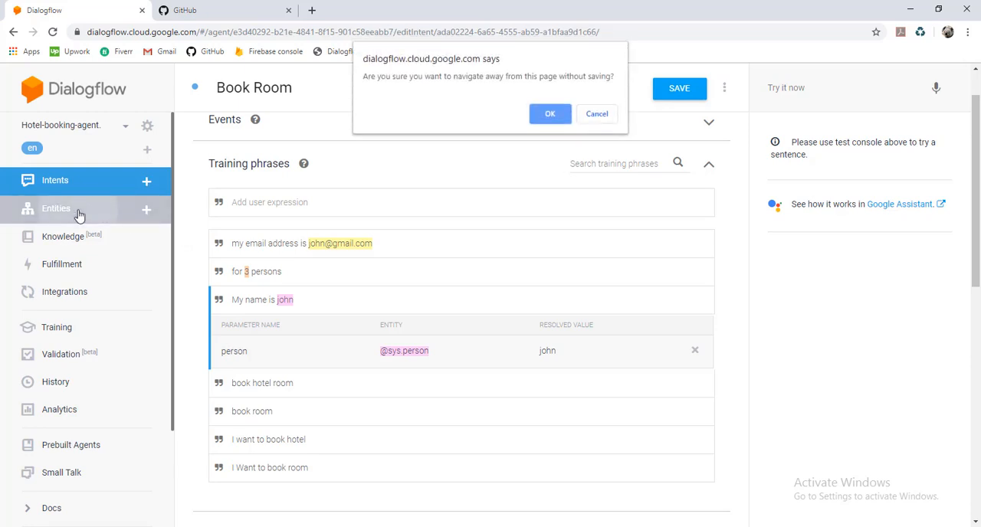
{"action": "left_click", "coordinate": [548, 114]}
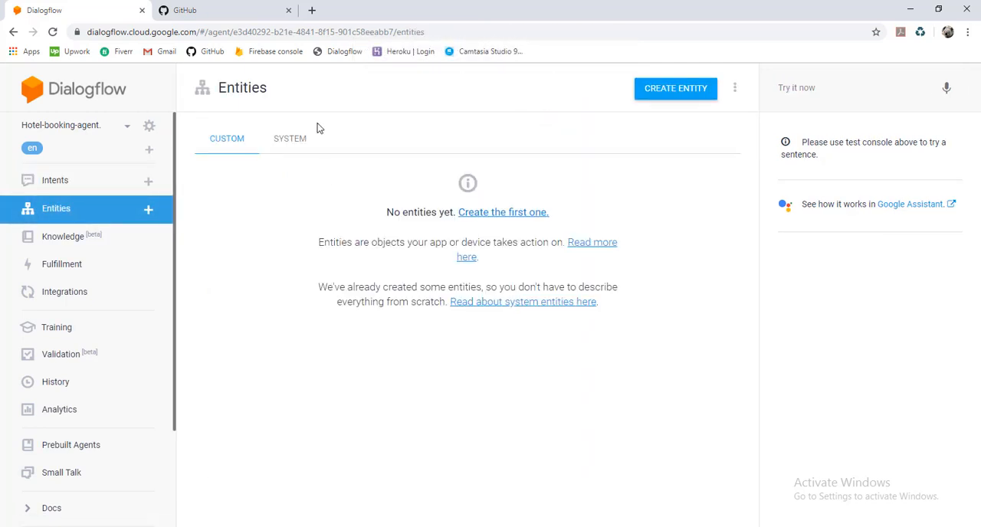
{"action": "left_click", "coordinate": [682, 89]}
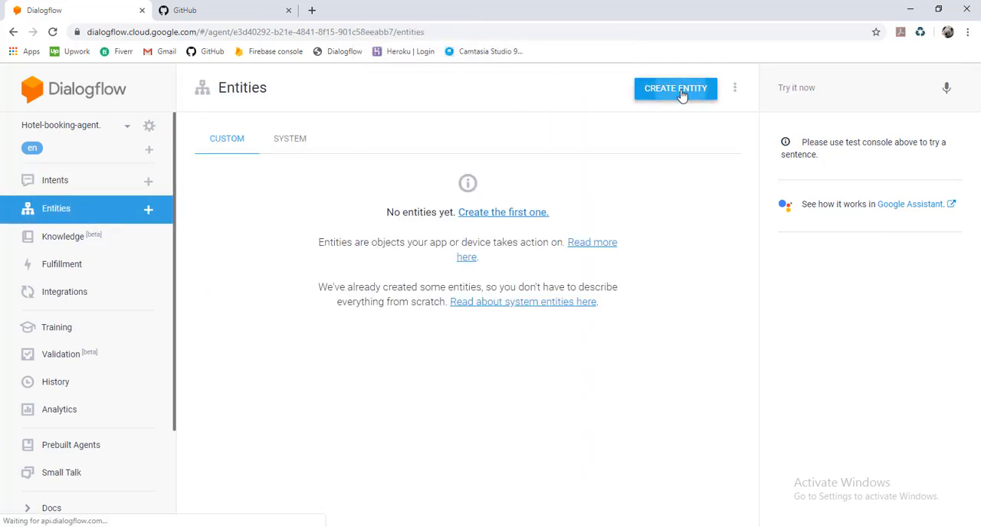
{"action": "left_click", "coordinate": [411, 78]}
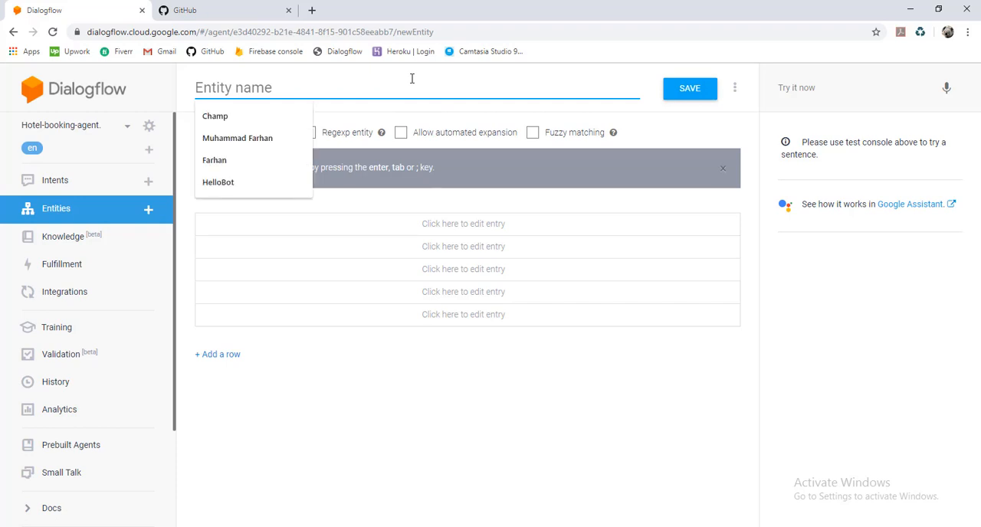
{"action": "type", "text": "rOMM"}
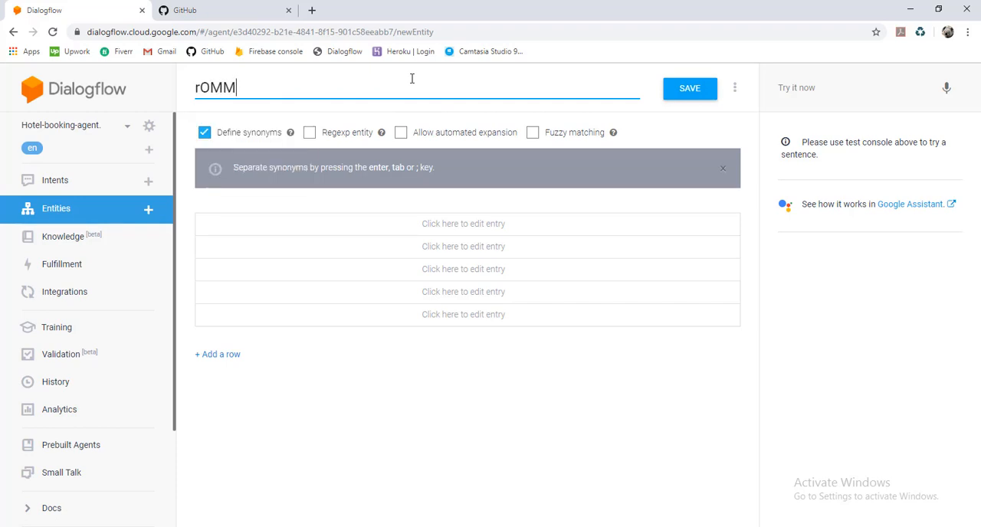
{"action": "type", "text": "tYPE"}
{"action": "key", "text": "BackSpace"}
{"action": "key", "text": "ctrl+a"}
{"action": "key", "text": "BackSpace"}
{"action": "type", "text": "RoomType"}
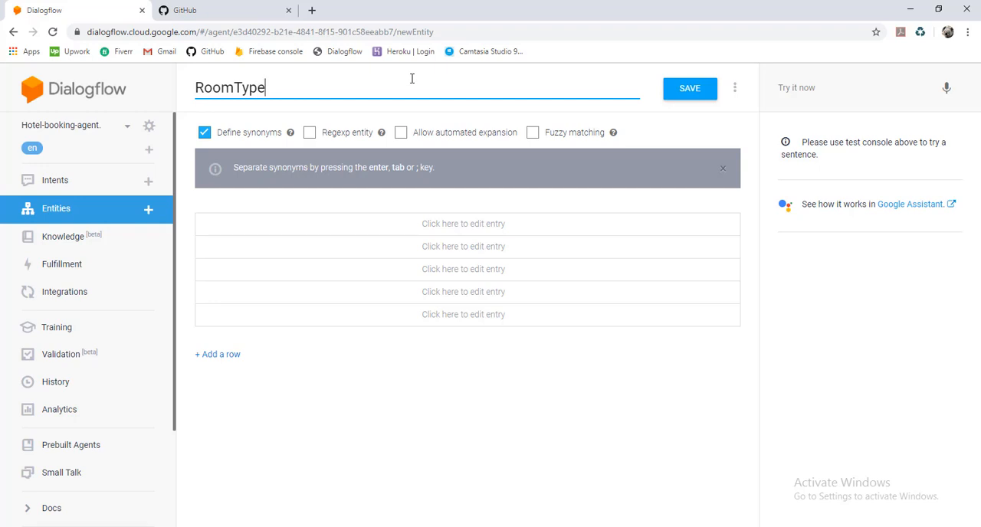
Add the reference value Economy to the RoomType entity with the synonyms Low cost and Cheap room
{"action": "left_click", "coordinate": [301, 225]}
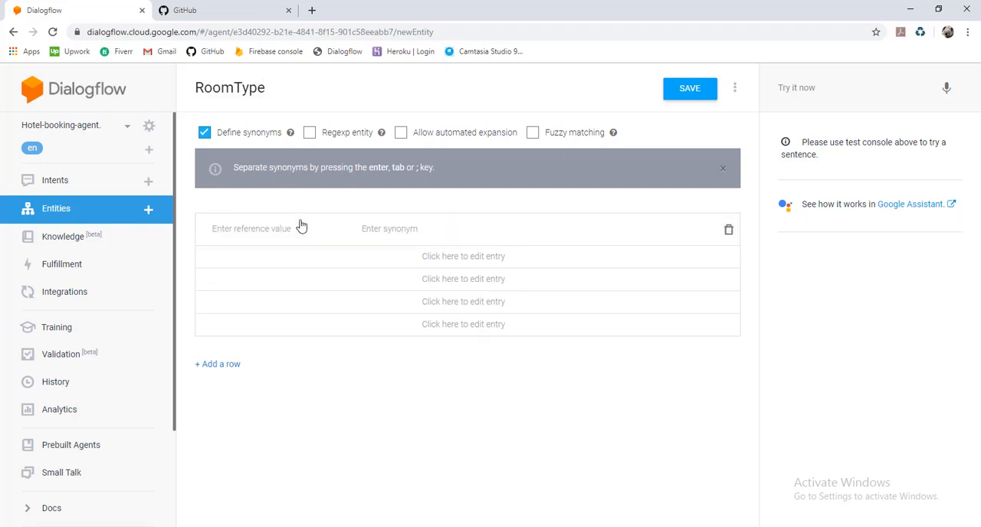
{"action": "type", "text": "Economy"}
{"action": "key", "text": "Tab"}
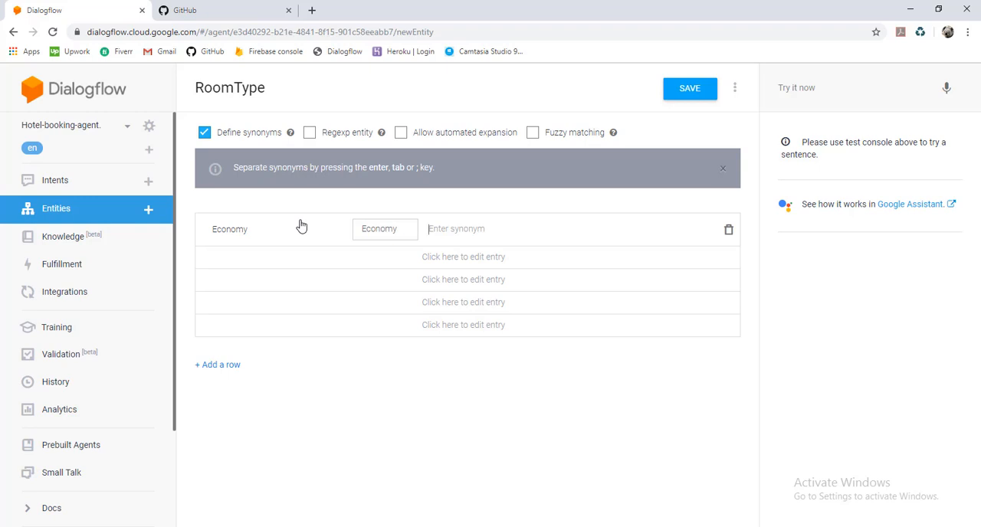
{"action": "type", "text": "Low cost"}
{"action": "key", "text": "Return"}
{"action": "type", "text": "Chea"}
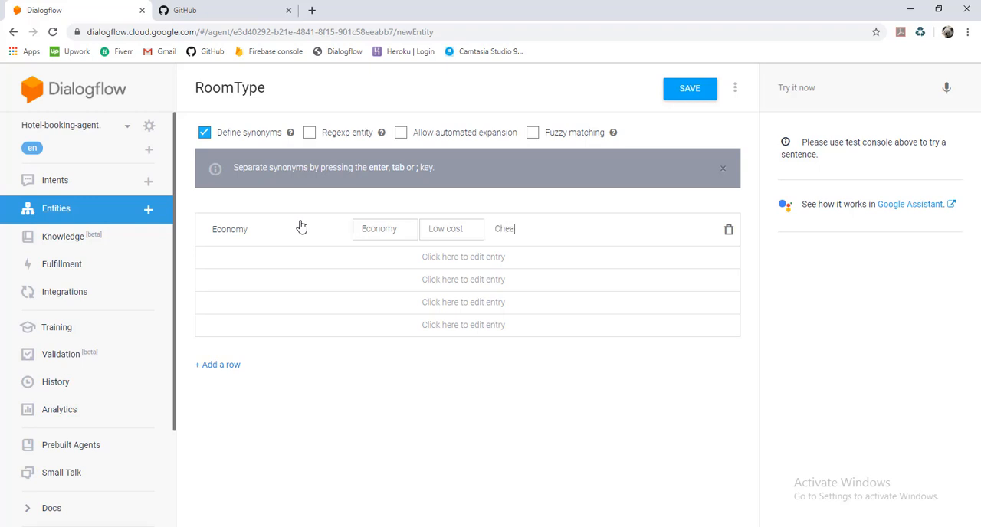
{"action": "type", "text": "p room"}
{"action": "key", "text": "Return"}
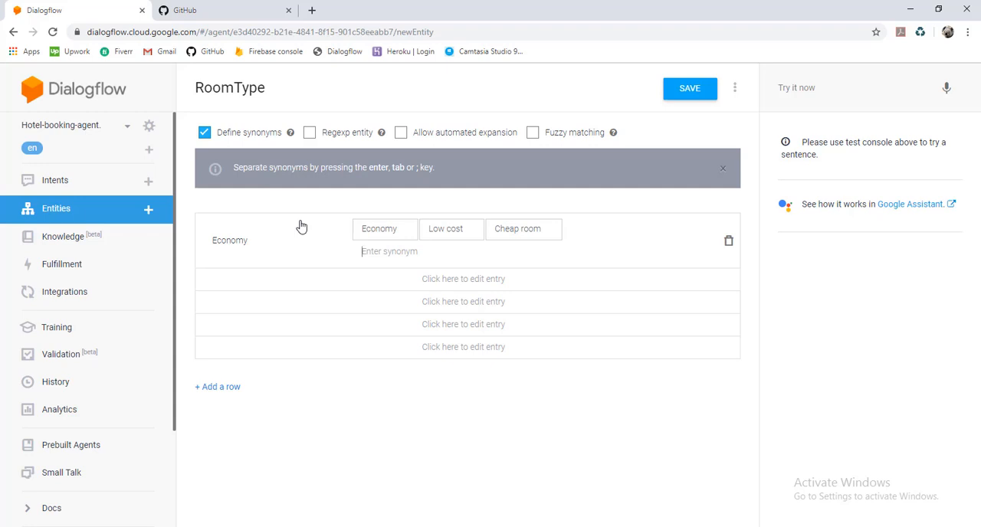
Add a second entity entry with the reference value Standard and the synonyms Medium and Moderate
{"action": "left_click", "coordinate": [247, 282]}
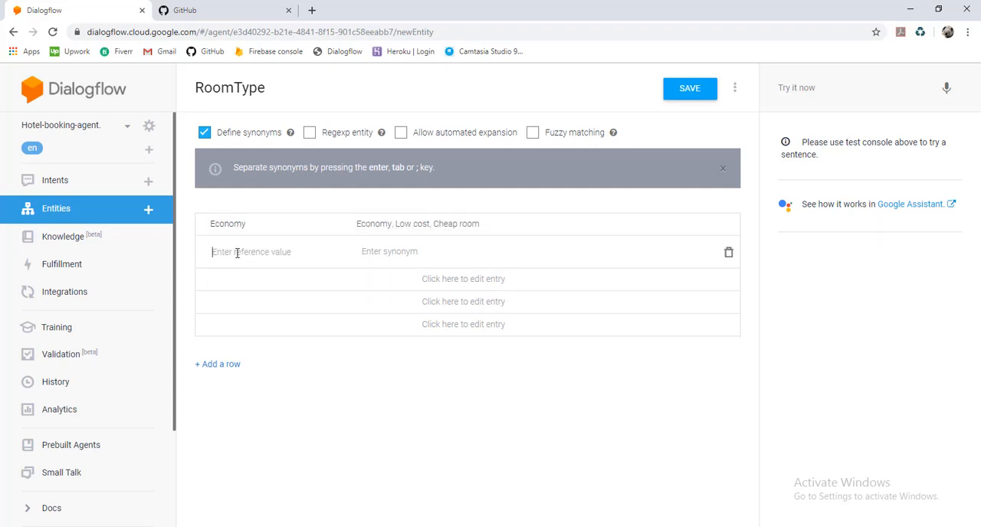
{"action": "type", "text": "Standard"}
{"action": "key", "text": "Tab"}
{"action": "type", "text": "Medium"}
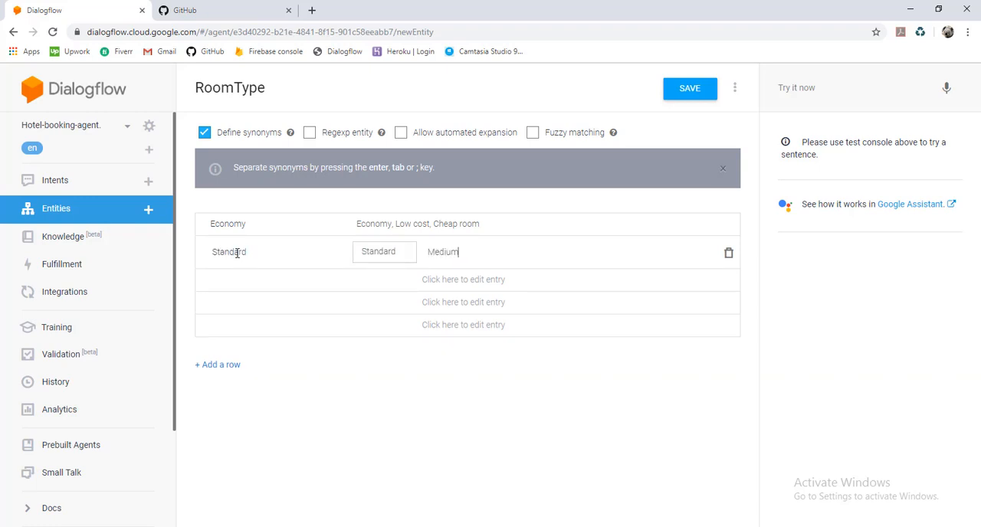
{"action": "key", "text": "Return"}
{"action": "type", "text": "Moderate"}
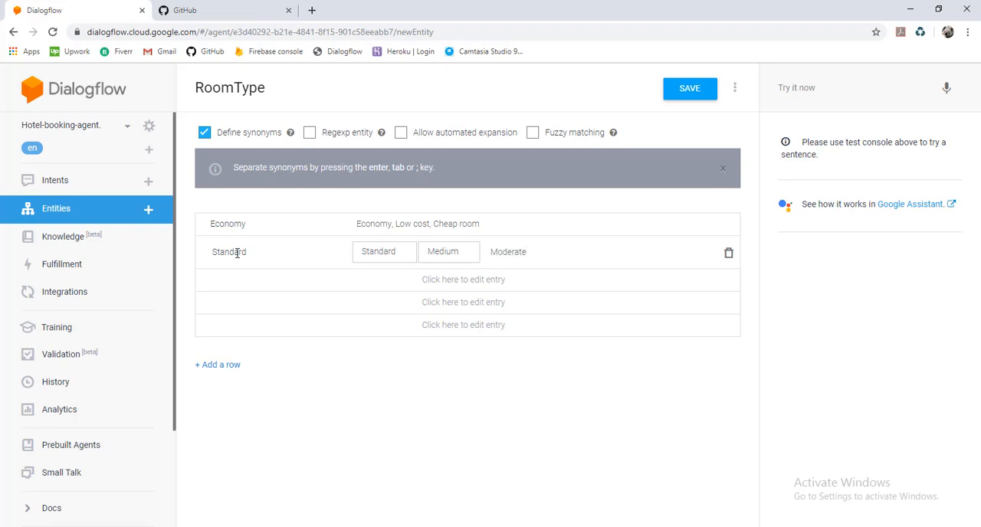
{"action": "key", "text": "Return"}
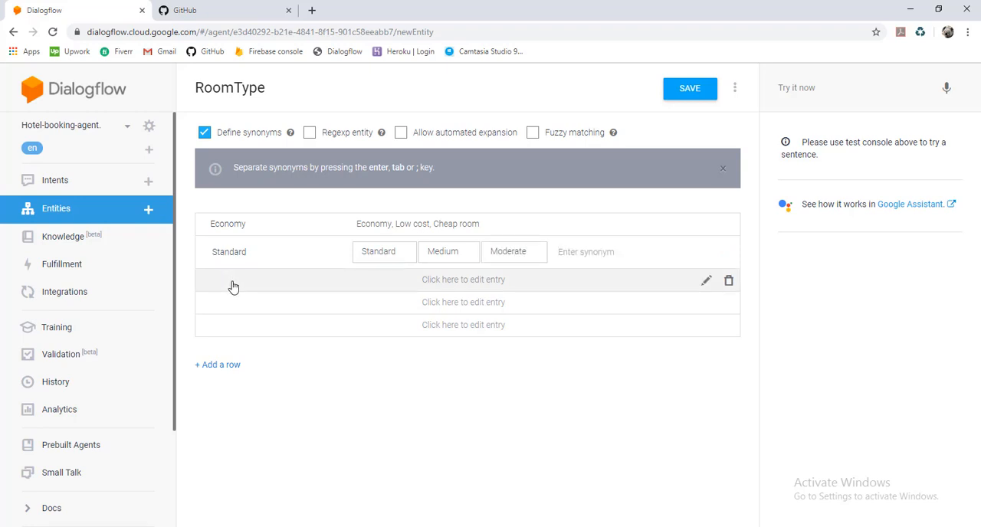
Add a third entry VIP with the synonyms Luxury Room, Special and VVIP, and save the RoomType entity
{"action": "left_click", "coordinate": [233, 285]}
{"action": "left_click", "coordinate": [233, 283]}
{"action": "type", "text": "VIP"}
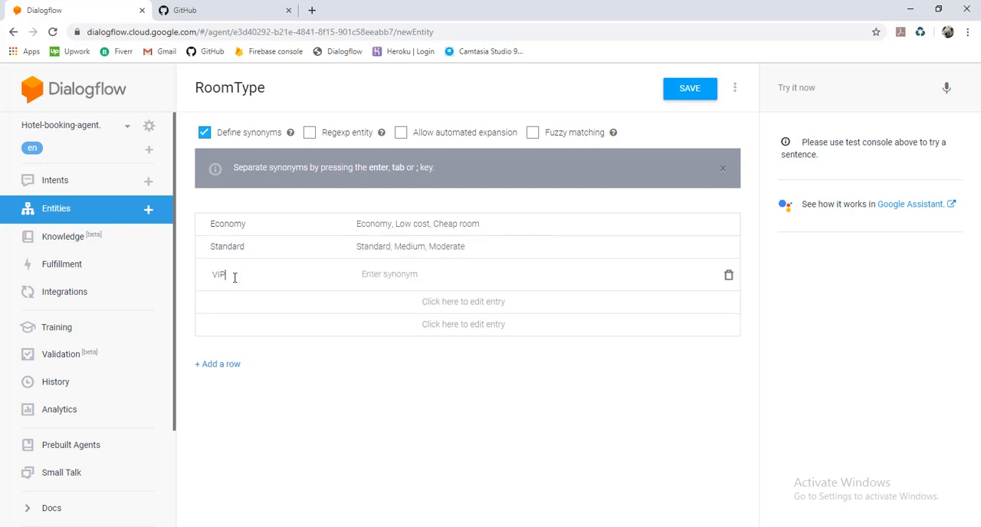
{"action": "key", "text": "Tab"}
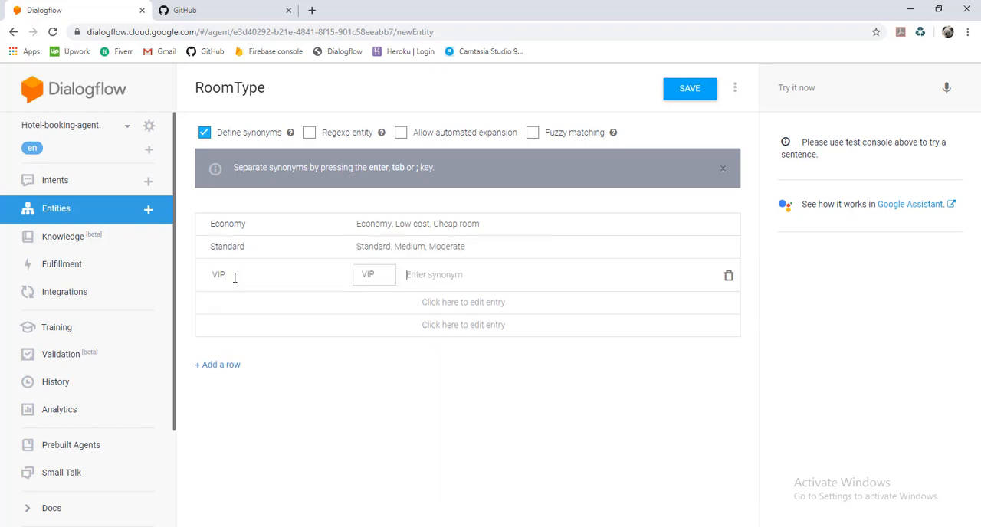
{"action": "type", "text": "Luz"}
{"action": "type", "text": "ury Room"}
{"action": "key", "text": "Return"}
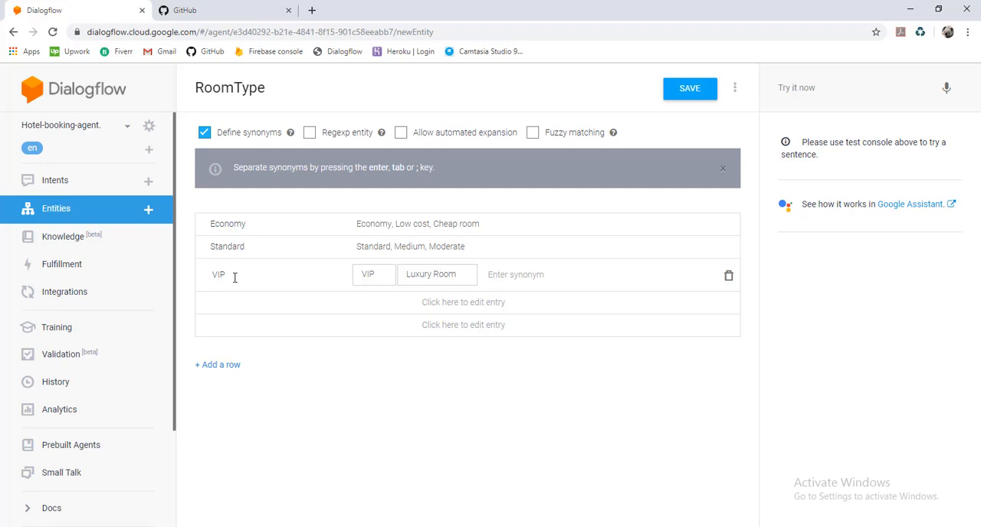
{"action": "type", "text": "Special"}
{"action": "key", "text": "Return"}
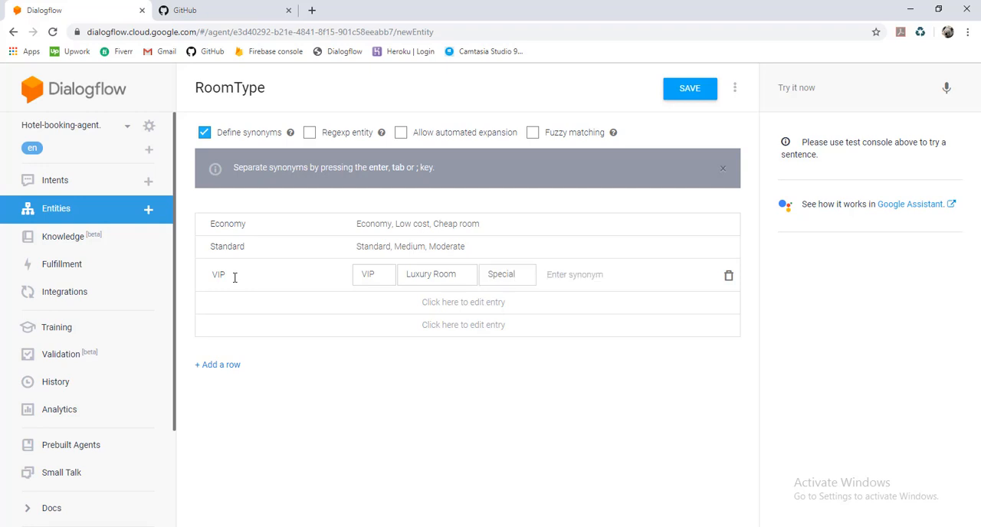
{"action": "type", "text": "VVIP"}
{"action": "key", "text": "Return"}
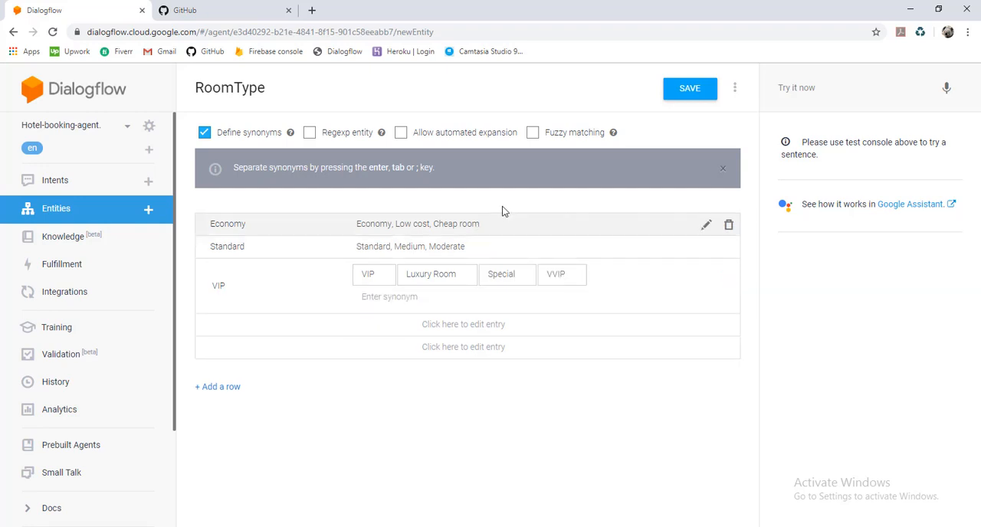
{"action": "left_click", "coordinate": [668, 94]}
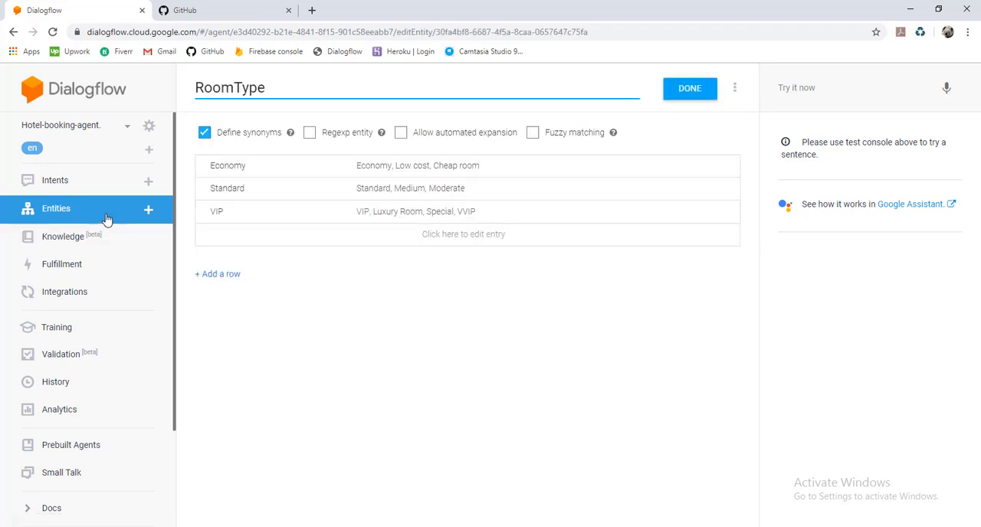
Open the Book Room intent and add the training phrase "I Want to book VIP room"
{"action": "left_click", "coordinate": [81, 187]}
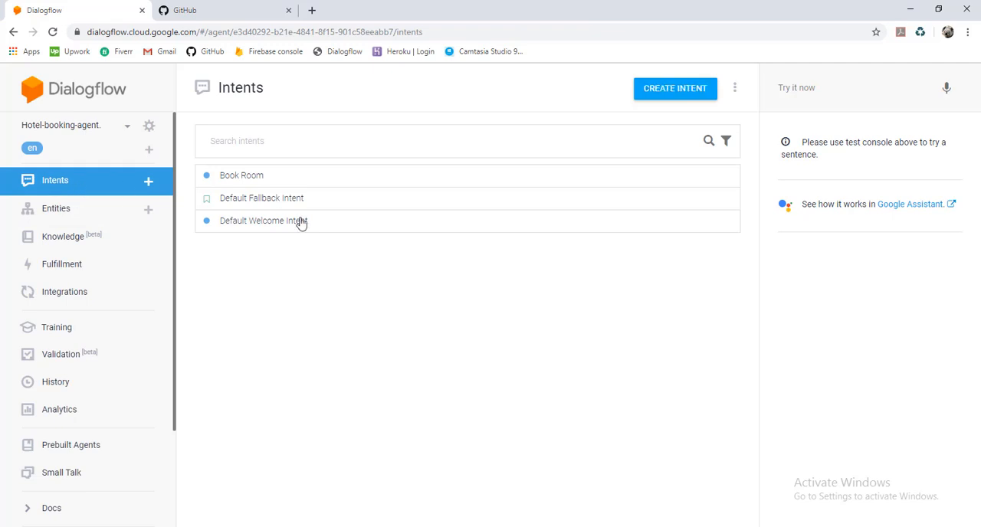
{"action": "left_click", "coordinate": [244, 177]}
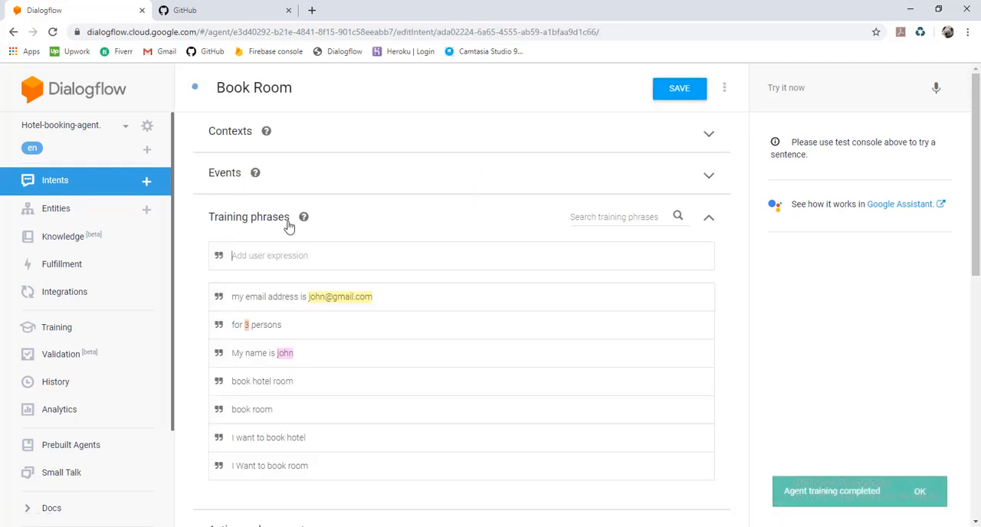
{"action": "scroll", "coordinate": [288, 225], "scroll_direction": "down", "scroll_amount": 1}
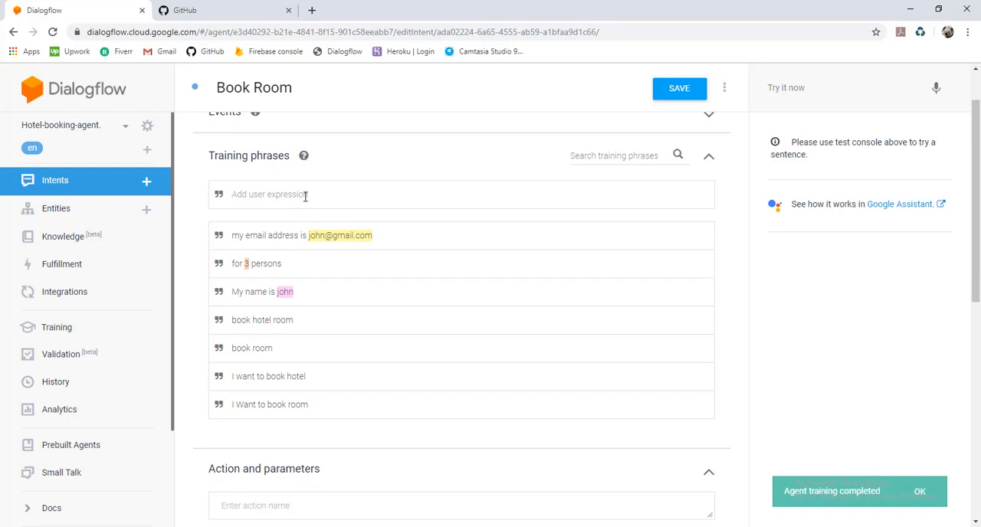
{"action": "type", "text": "I"}
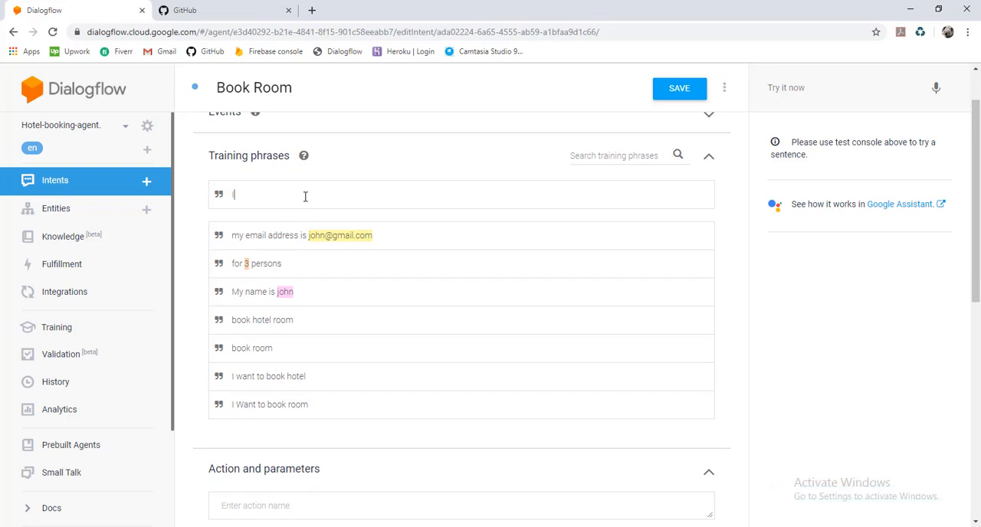
{"action": "type", "text": " Want to book VIP room"}
{"action": "key", "text": "Return"}
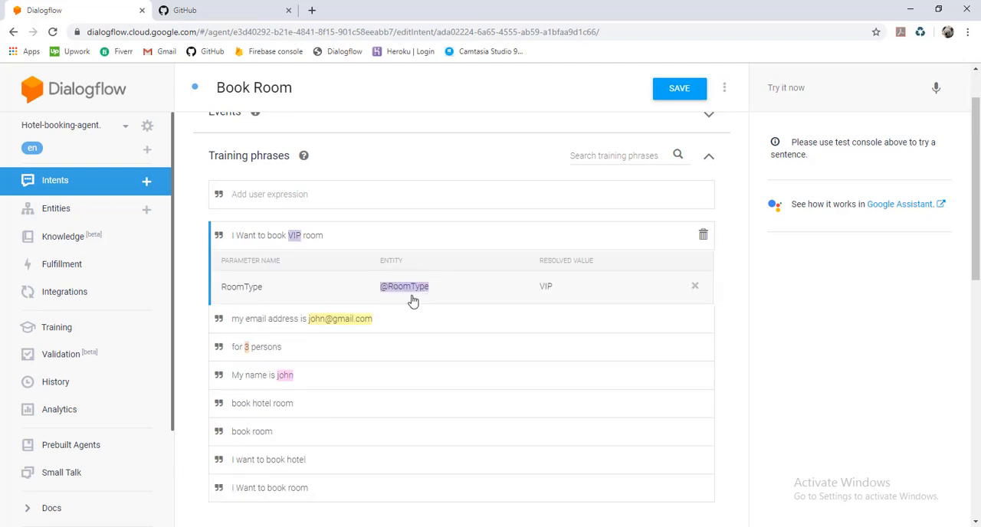
Mark the RoomType parameter as required and add the prompt "Which type of room would you like to book, Economy , Standard or VIP"
{"action": "scroll", "coordinate": [412, 300], "scroll_direction": "down", "scroll_amount": 5}
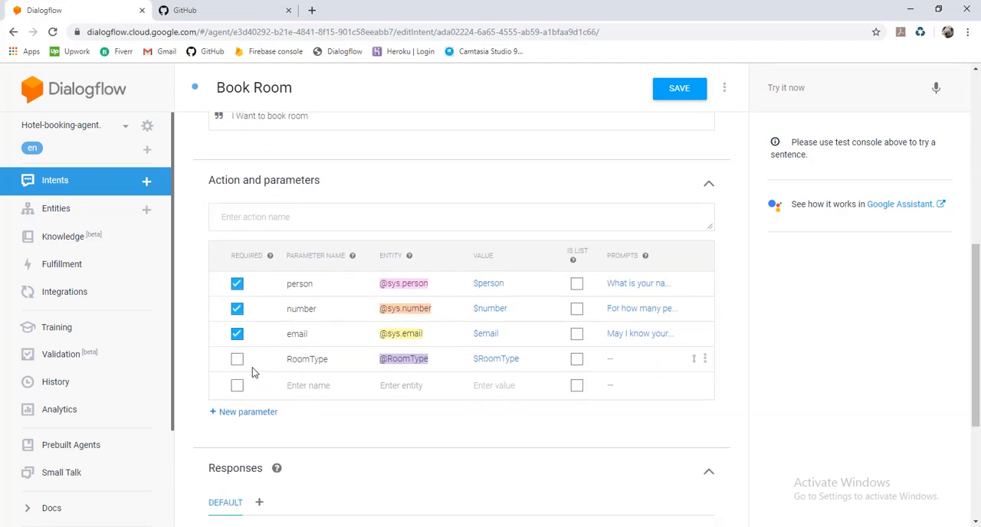
{"action": "left_click", "coordinate": [237, 359]}
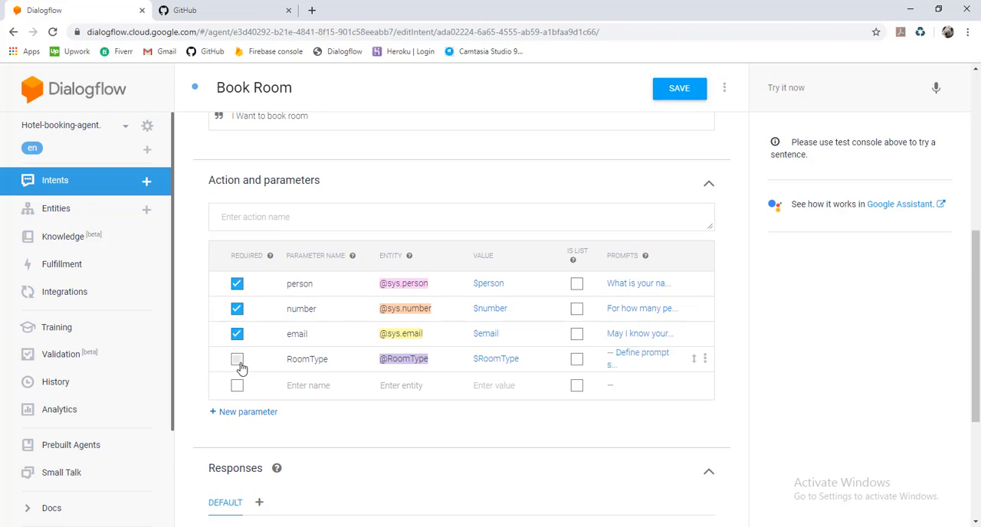
{"action": "left_click", "coordinate": [634, 367]}
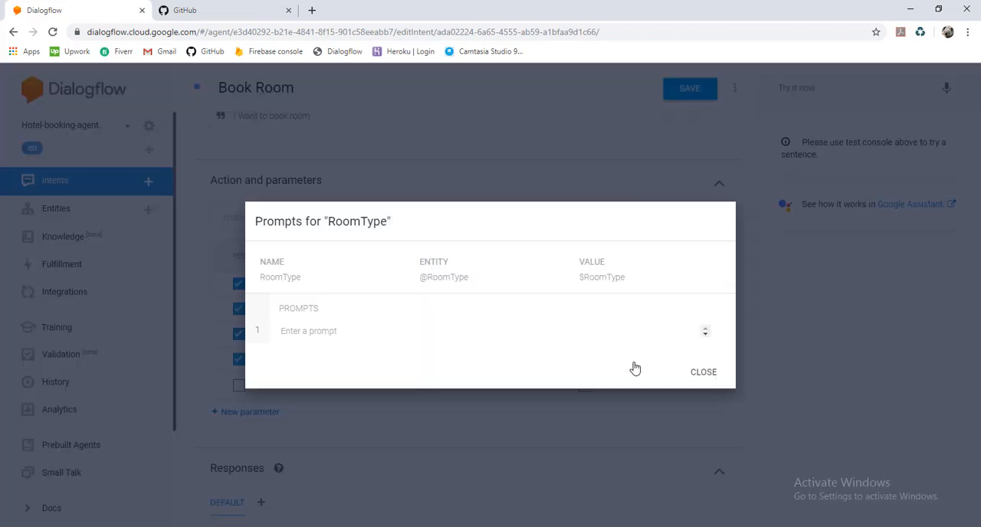
{"action": "left_click", "coordinate": [573, 331]}
{"action": "type", "text": "Which"}
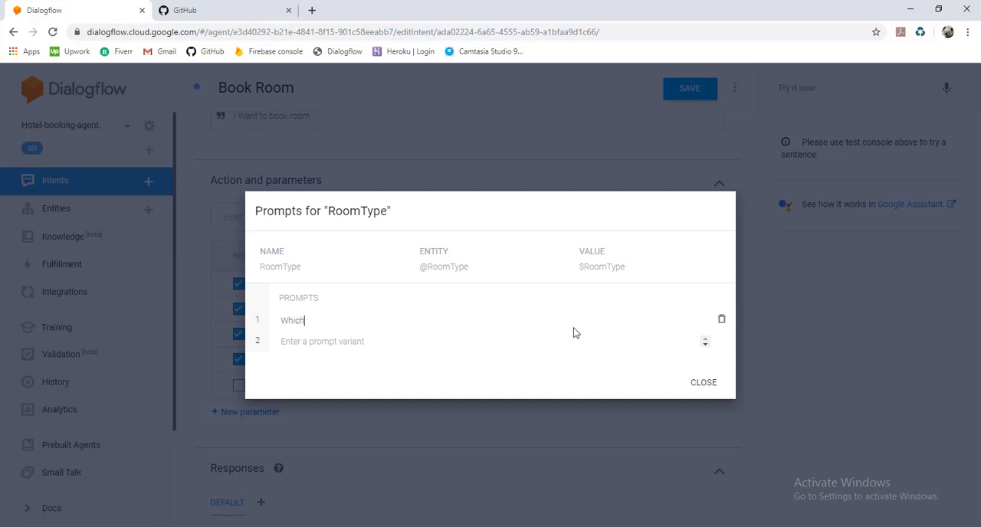
{"action": "type", "text": " type of room would your like "}
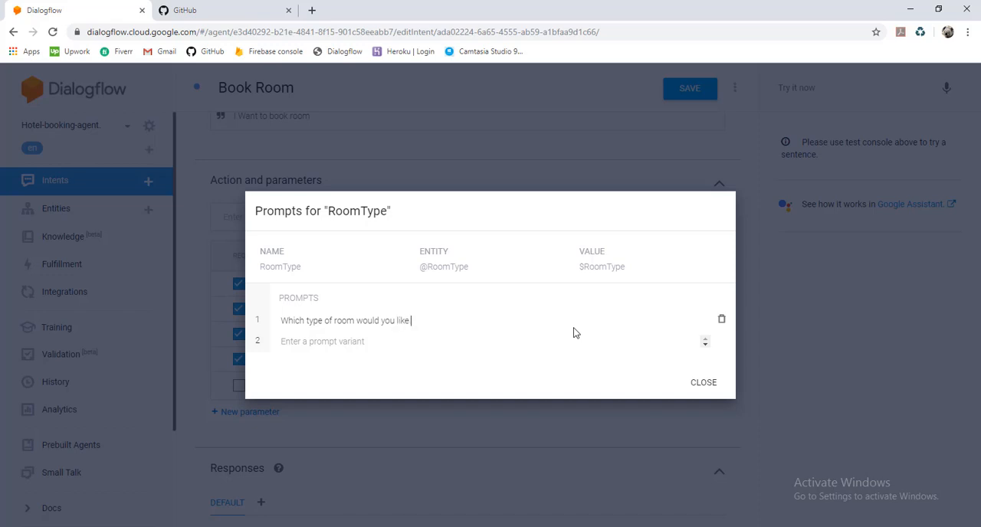
{"action": "type", "text": "to book , Economy , Stand"}
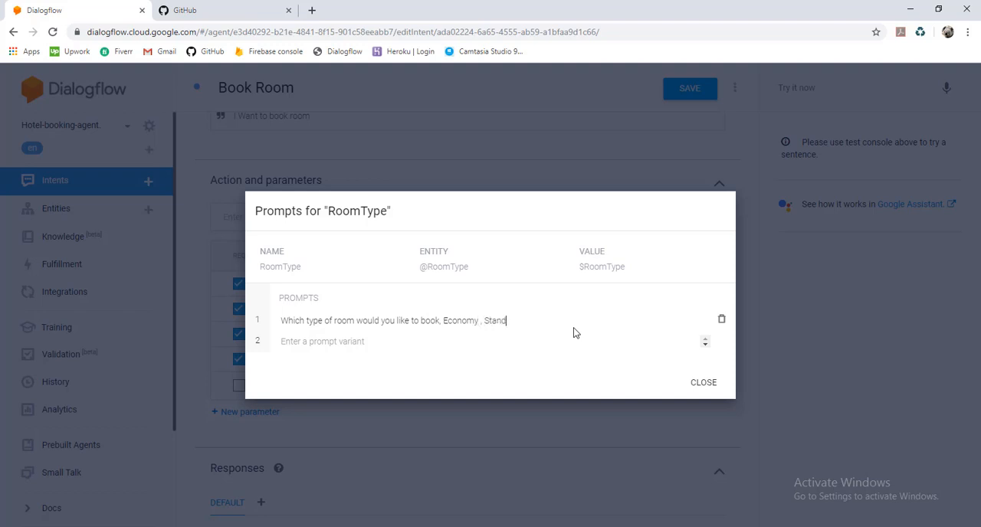
{"action": "type", "text": "ard or VIP"}
{"action": "key", "text": "Return"}
Draft a second RoomType prompt variant reading "Would you like to book a room"
{"action": "type", "text": "\\"}
{"action": "key", "text": "BackSpace"}
{"action": "type", "text": "Yo"}
{"action": "key", "text": "BackSpace"}
{"action": "key", "text": "BackSpace"}
{"action": "type", "text": "W"}
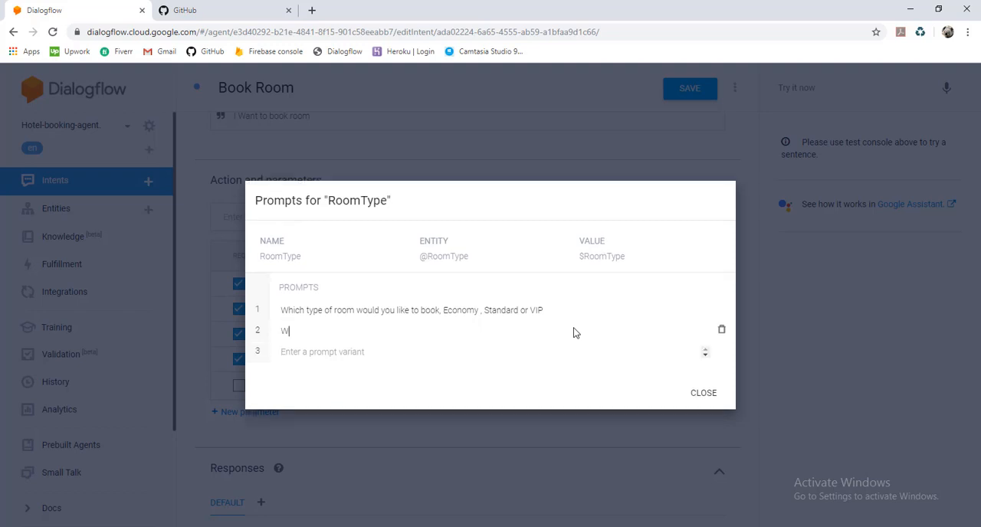
{"action": "type", "text": "ould y"}
{"action": "key", "text": "BackSpace"}
{"action": "key", "text": "BackSpace"}
{"action": "type", "text": "you like to book a room"}
{"action": "key", "text": "ctrl+Left"}
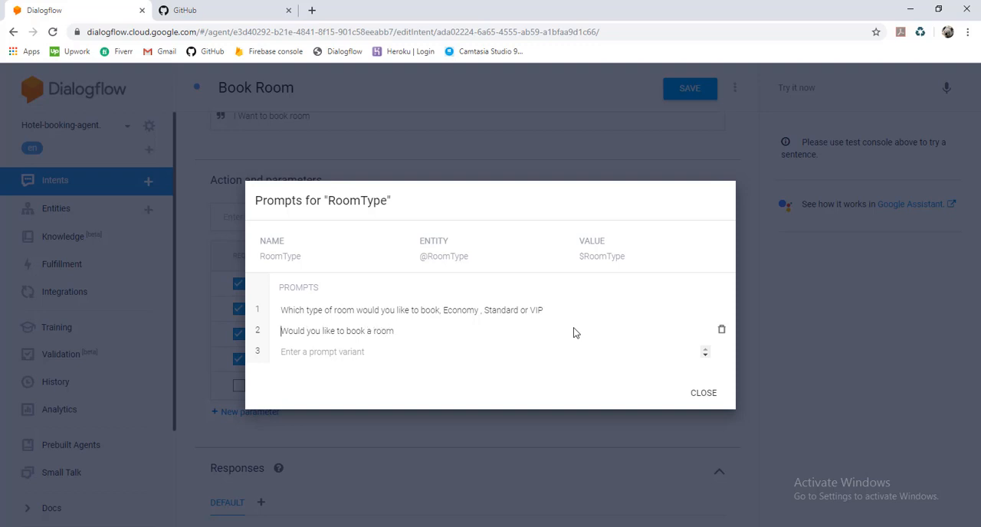
Replace the second prompt variant's wording with "Which type of room you are looking for ?"
{"action": "type", "text": "Which t"}
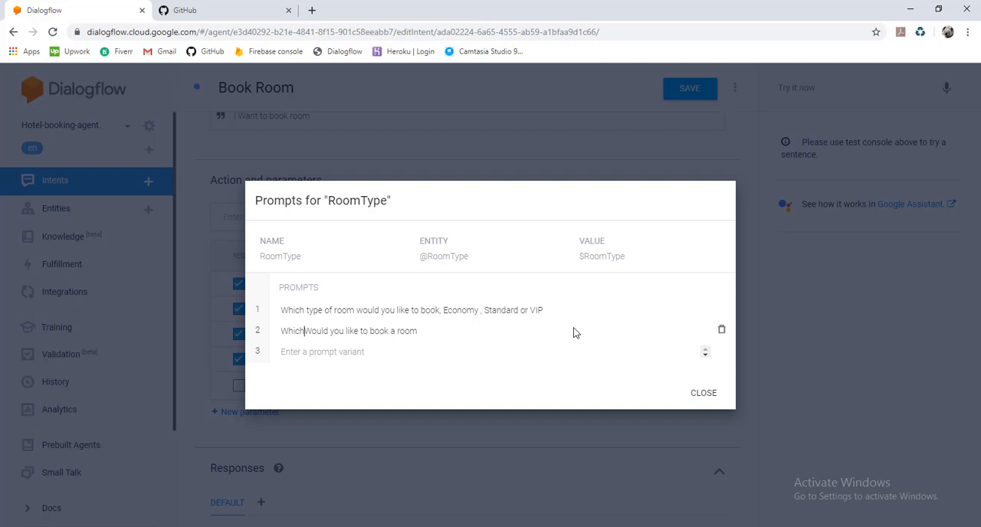
{"action": "type", "text": "ype of "}
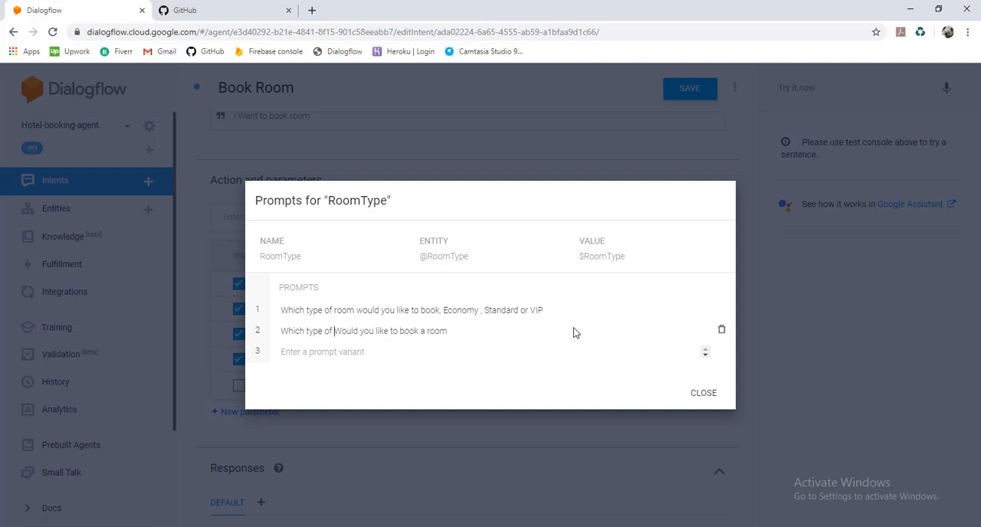
{"action": "type", "text": "room "}
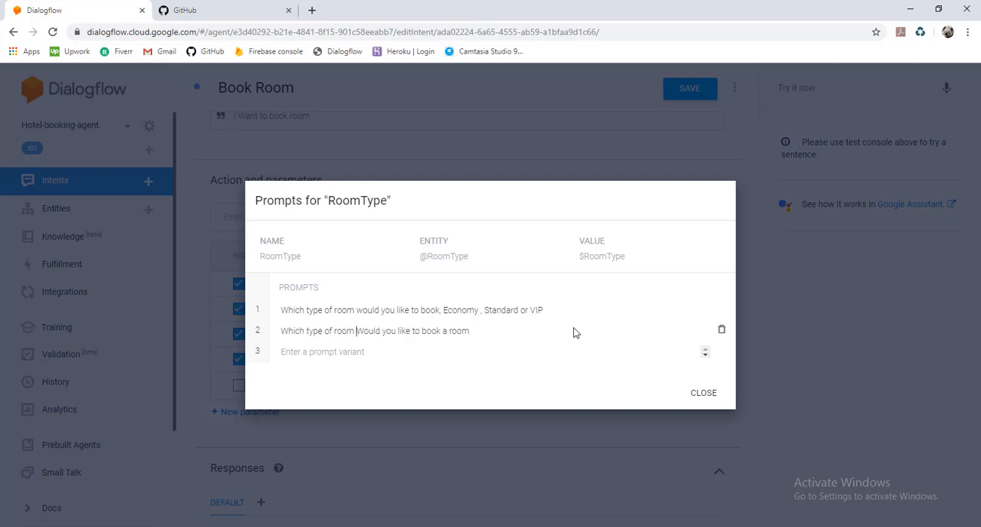
{"action": "type", "text": "you are "}
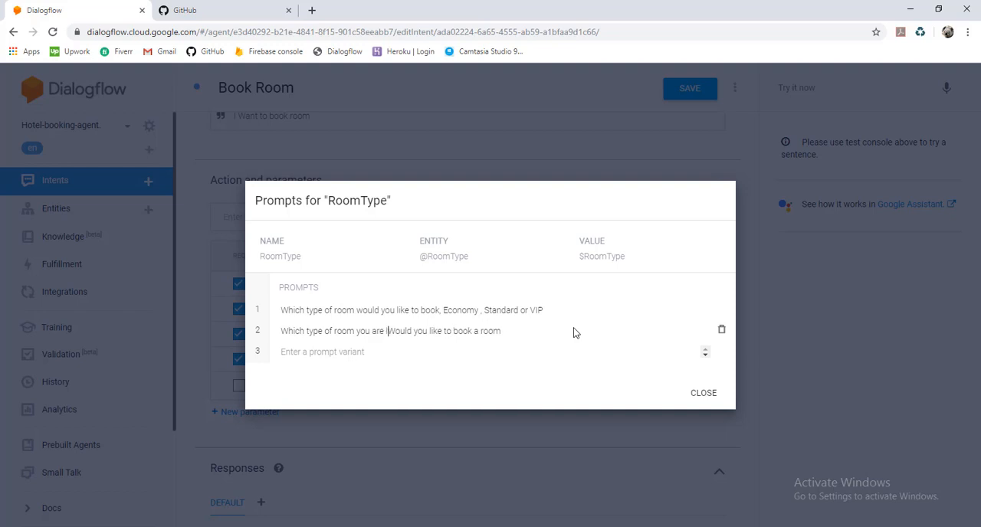
{"action": "type", "text": "looking for"}
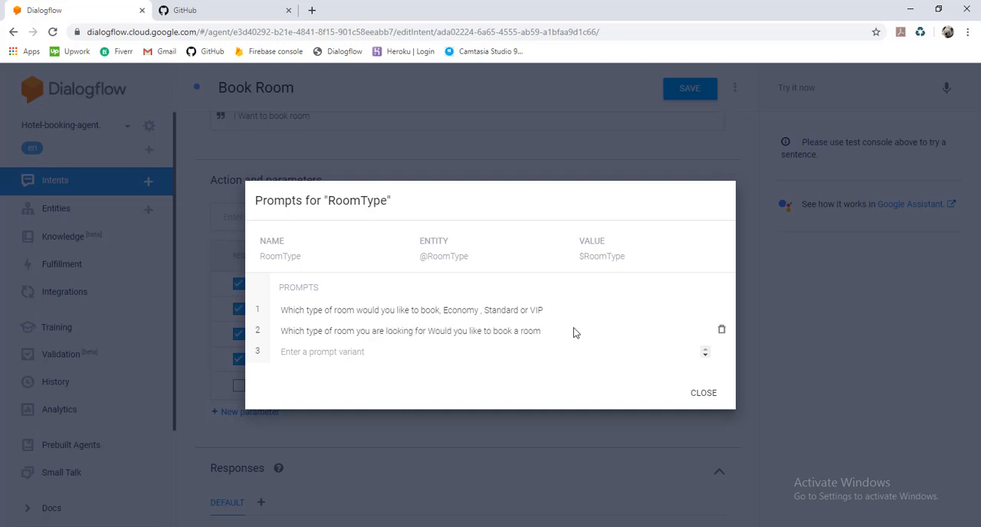
{"action": "key", "text": "ctrl+shift+Right"}
{"action": "key", "text": "ctrl+shift+Right"}
{"action": "key", "text": "ctrl+shift+Right"}
{"action": "key", "text": "ctrl+shift+Right"}
{"action": "key", "text": "ctrl+shift+Right"}
{"action": "key", "text": "ctrl+shift+Right"}
{"action": "key", "text": "ctrl+shift+Right"}
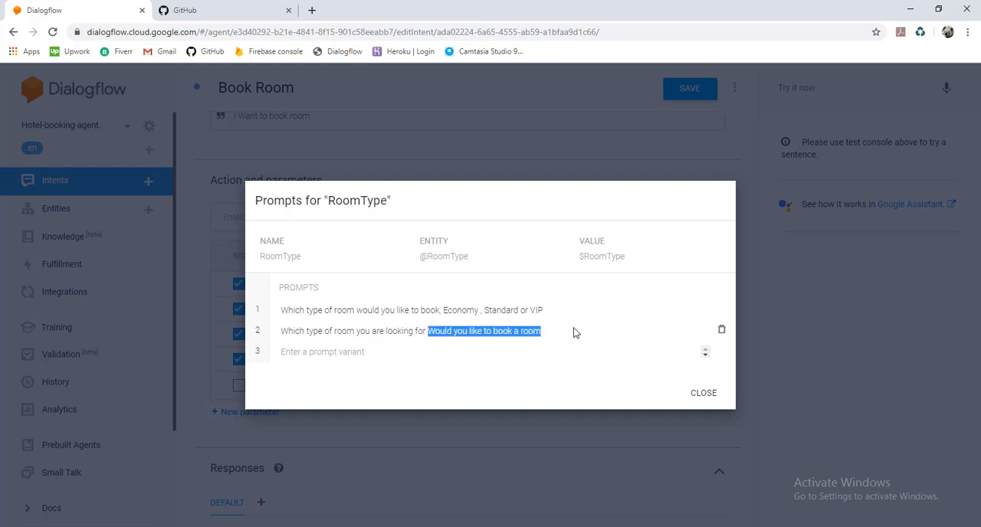
{"action": "key", "text": "BackSpace"}
{"action": "type", "text": "?"}
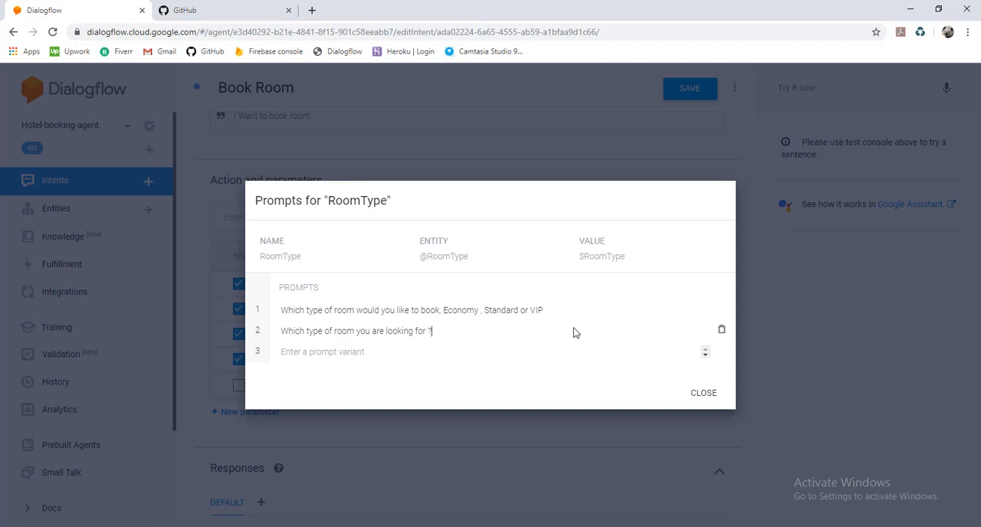
{"action": "type", "text": " (economy , Standard or VIP"}
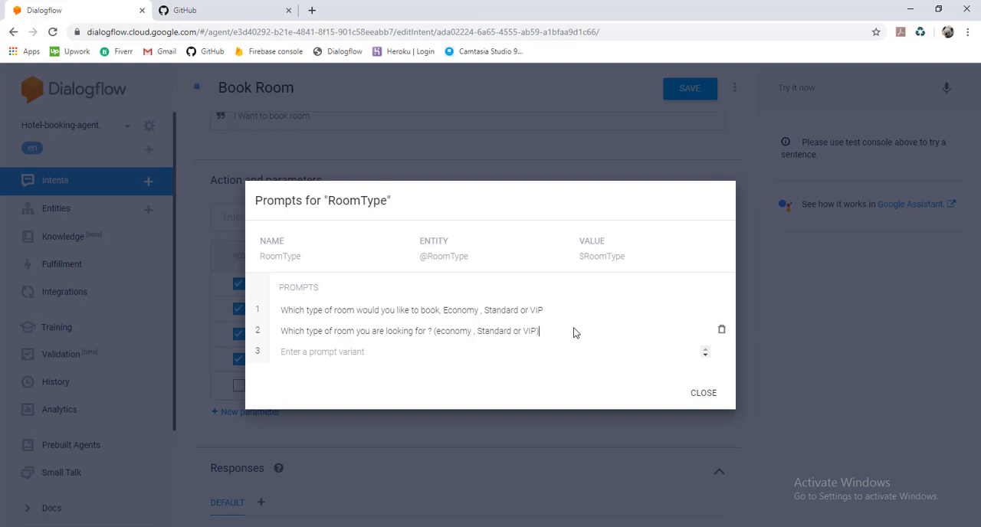
Append the options "(Economy , Standard or VIP)" to the second prompt variant and close the RoomType prompts
{"action": "key", "text": "ctrl+Left"}
{"action": "key", "text": "ctrl+Left"}
{"action": "key", "text": "ctrl+Right"}
{"action": "key", "text": "ctrl+Left"}
{"action": "key", "text": "Delete"}
{"action": "type", "text": "E"}
{"action": "left_click", "coordinate": [706, 396]}
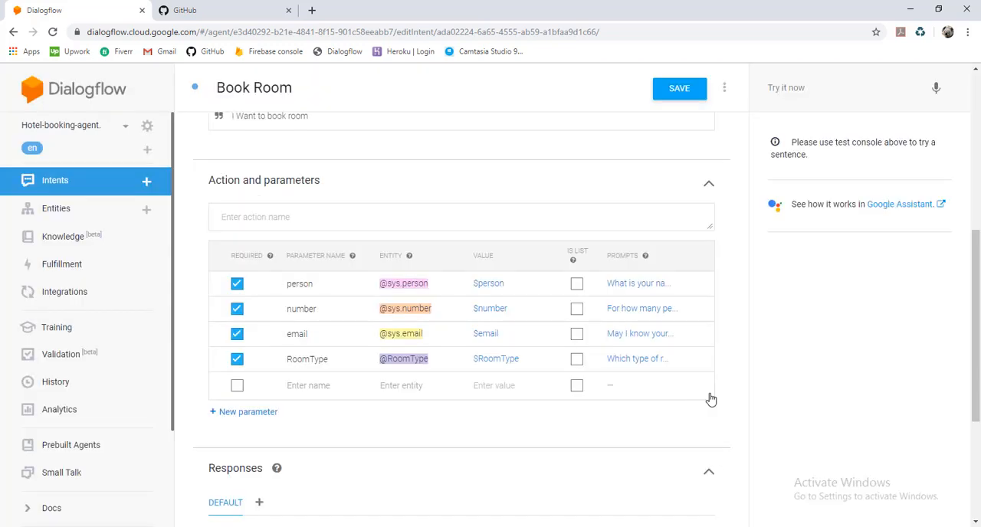
Insert "$RoomType for" before $number in the Book Room text response and save the intent
{"action": "scroll", "coordinate": [558, 403], "scroll_direction": "down", "scroll_amount": 3}
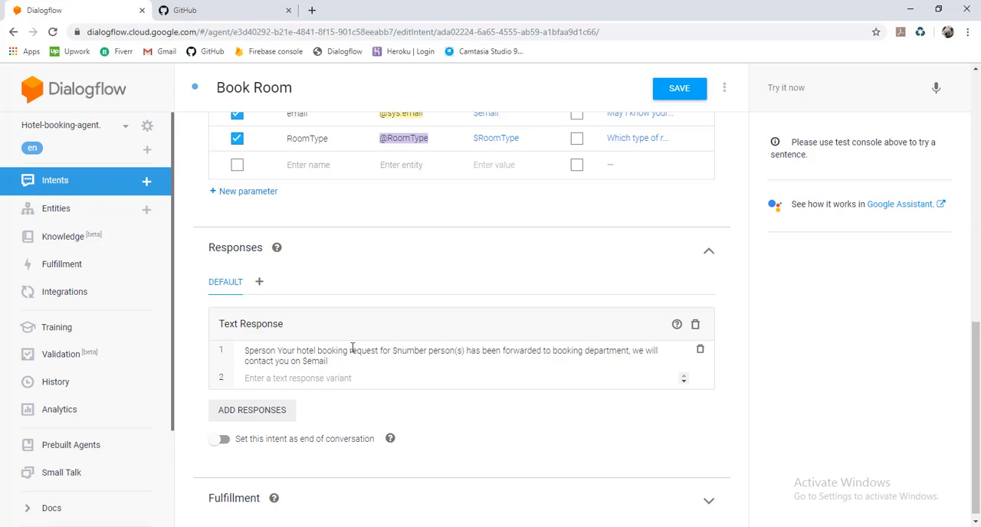
{"action": "left_click", "coordinate": [391, 352]}
{"action": "type", "text": "$"}
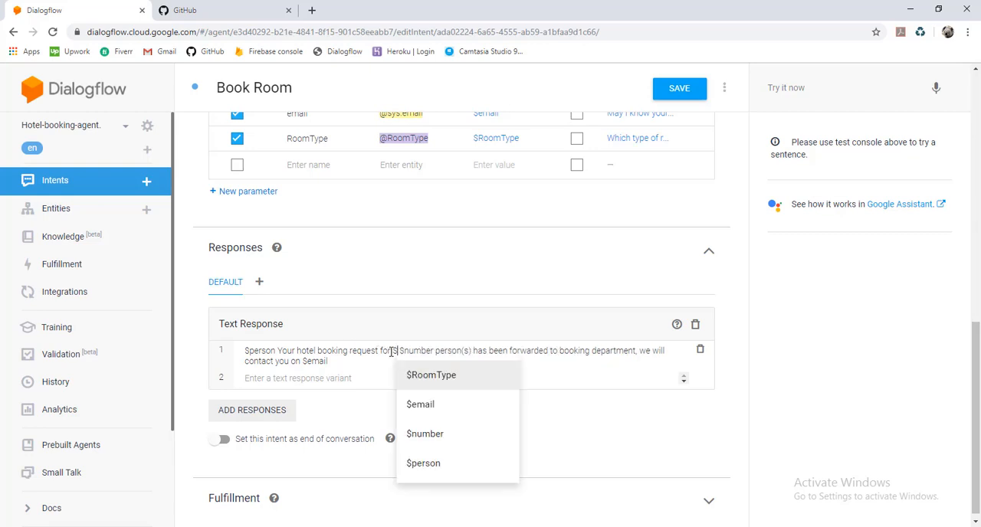
{"action": "left_click", "coordinate": [419, 375]}
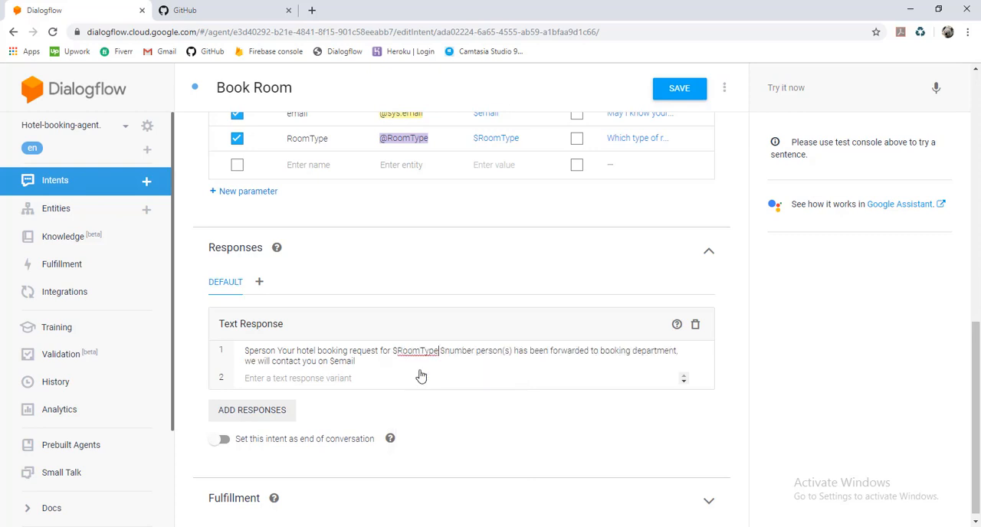
{"action": "type", "text": "for"}
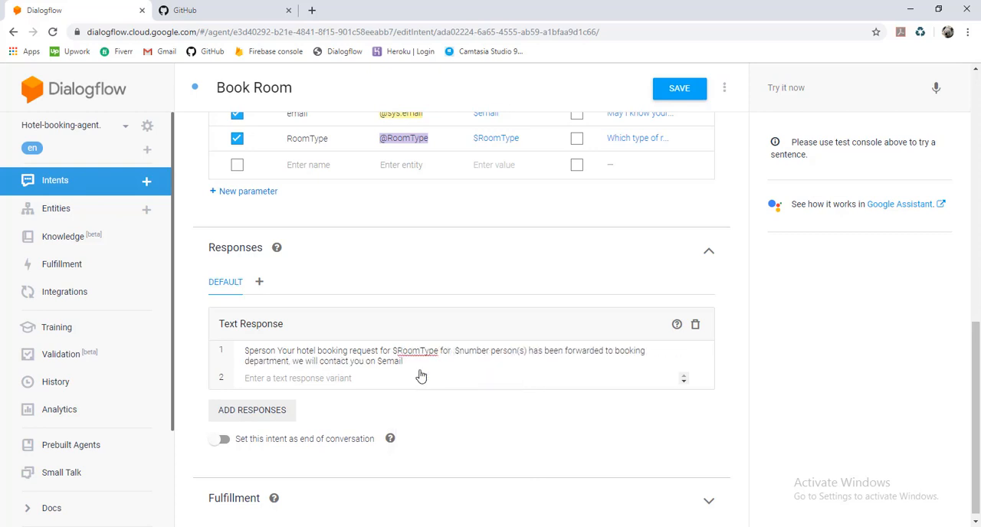
{"action": "key", "text": "BackSpace"}
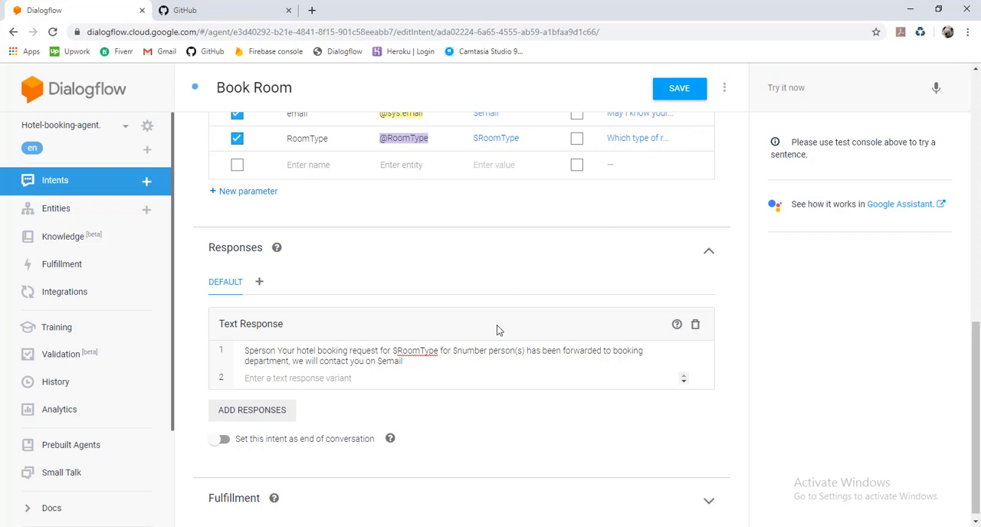
{"action": "left_click", "coordinate": [678, 91]}
Test the agent with "Book hotel", answering its questions with the guest's first name and 4 people
{"action": "left_click", "coordinate": [788, 89]}
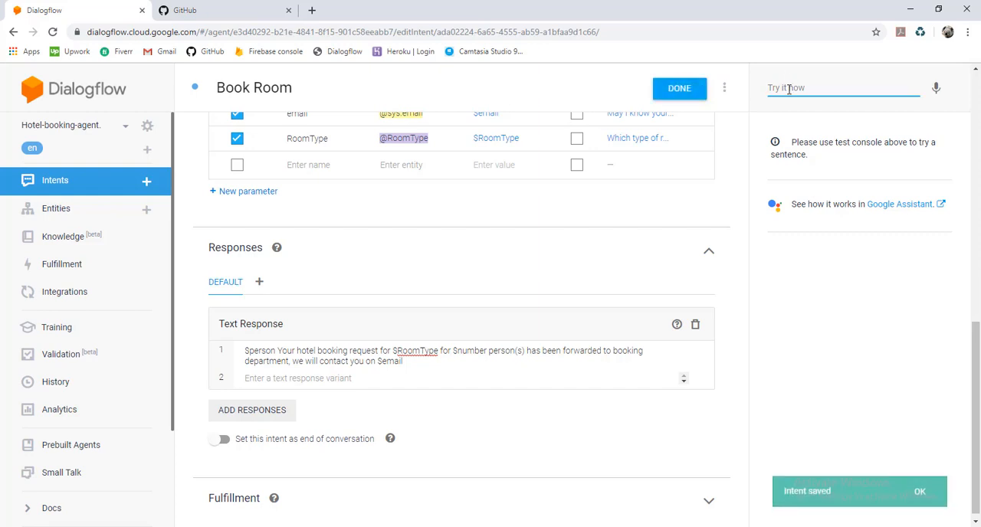
{"action": "type", "text": "Booking"}
{"action": "key", "text": "Return"}
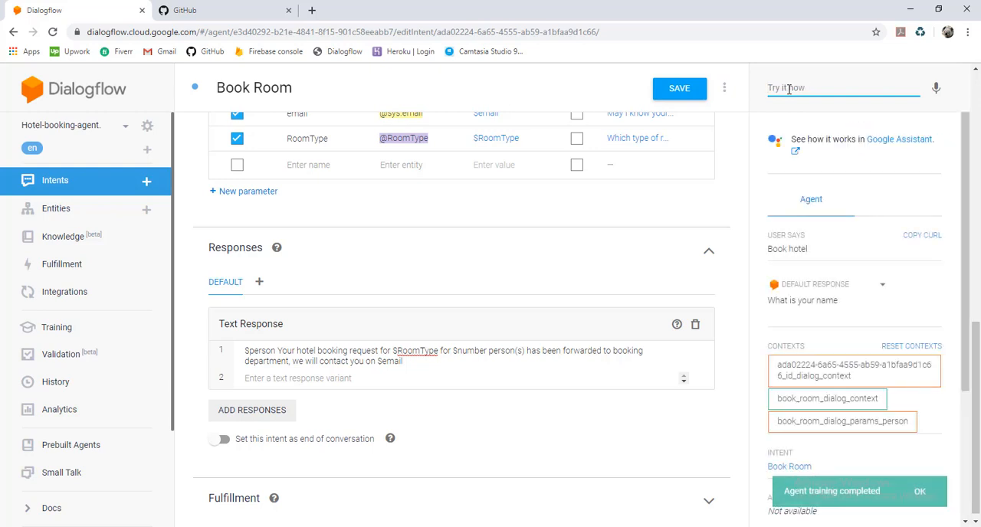
{"action": "type", "text": "John"}
{"action": "key", "text": "Return"}
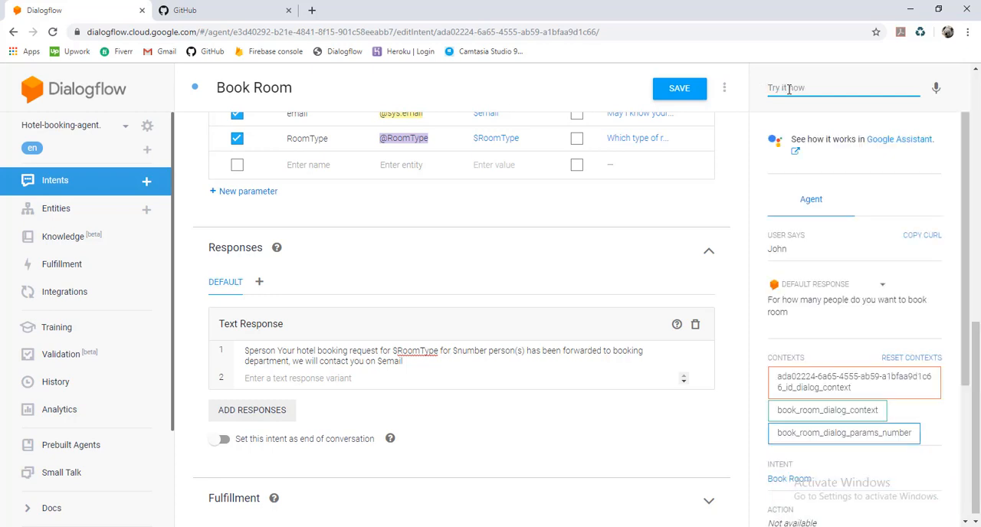
{"action": "type", "text": "4"}
{"action": "key", "text": "Return"}
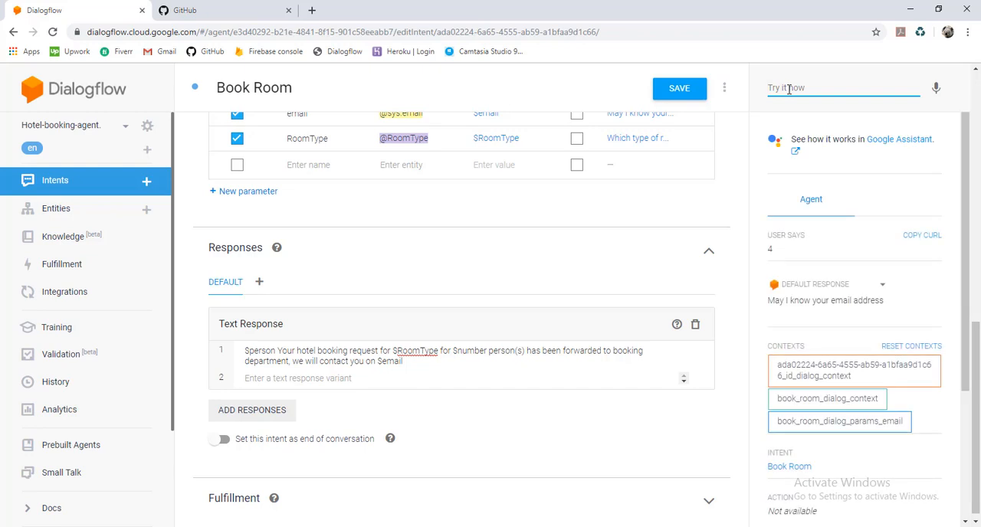
Continue the test conversation by giving the guest's email address and choosing VIP as the room type
{"action": "left_click", "coordinate": [788, 89]}
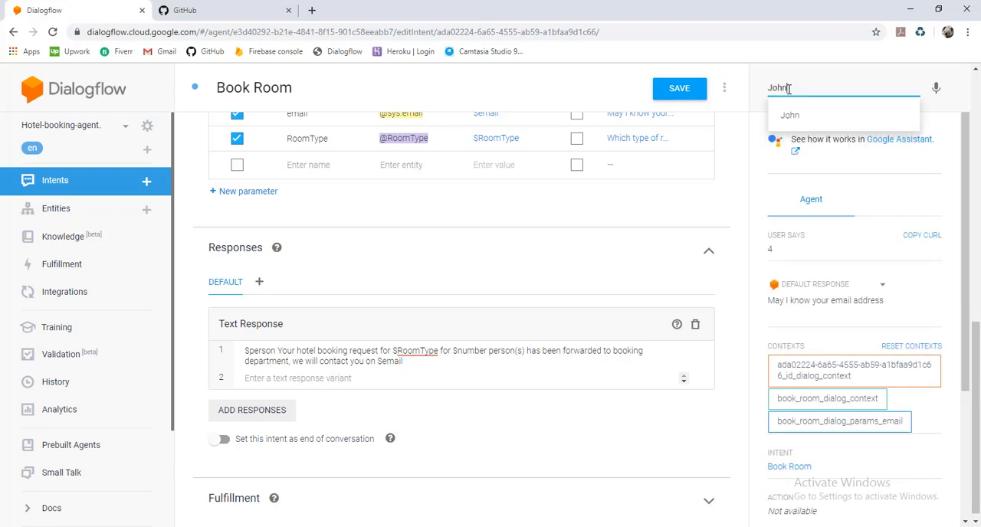
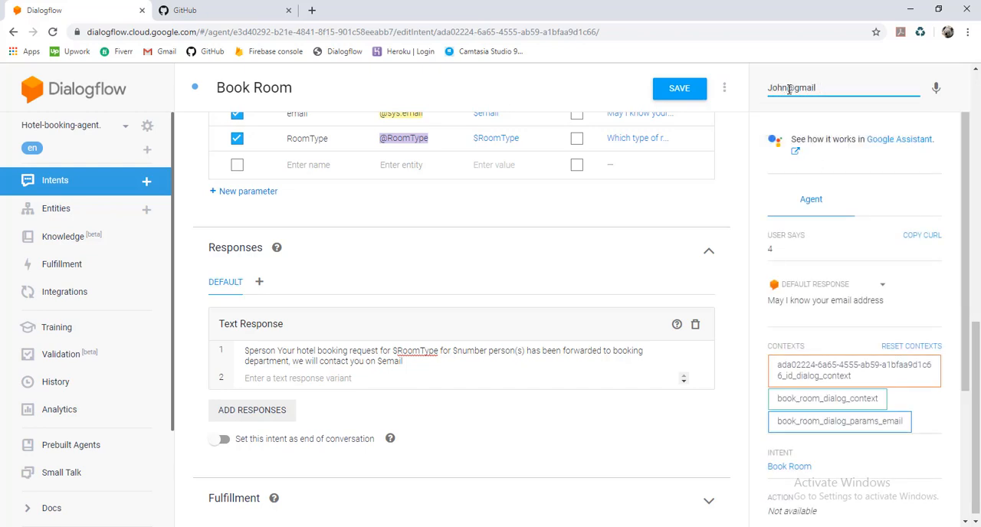
{"action": "key", "text": "Return"}
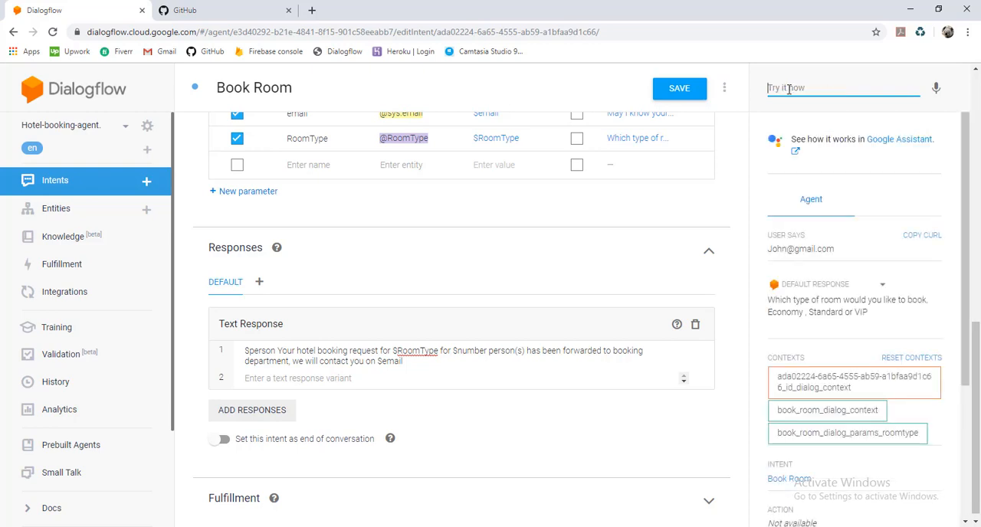
{"action": "type", "text": "VIP"}
{"action": "key", "text": "Return"}
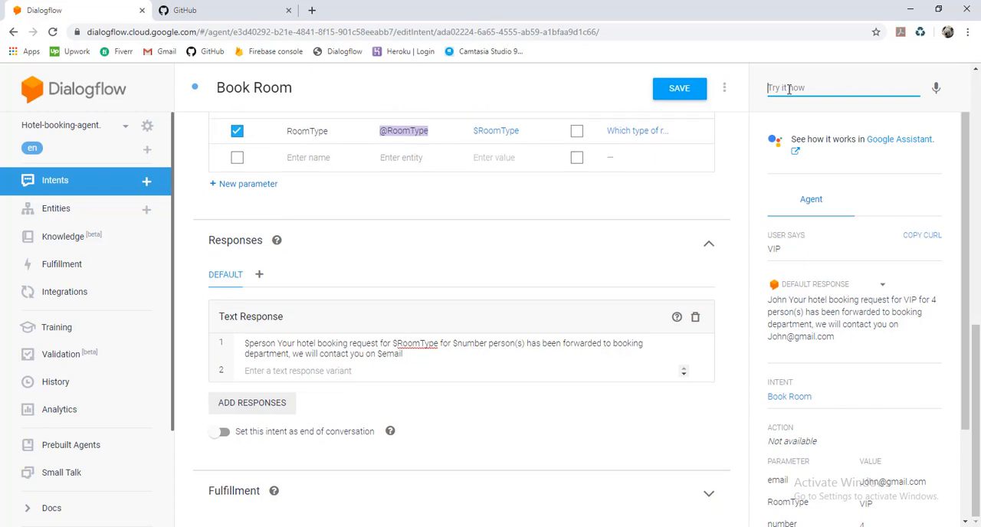
Save the Book Room intent again and open the agent's Integrations page at the Web Demo option
{"action": "left_click", "coordinate": [687, 91]}
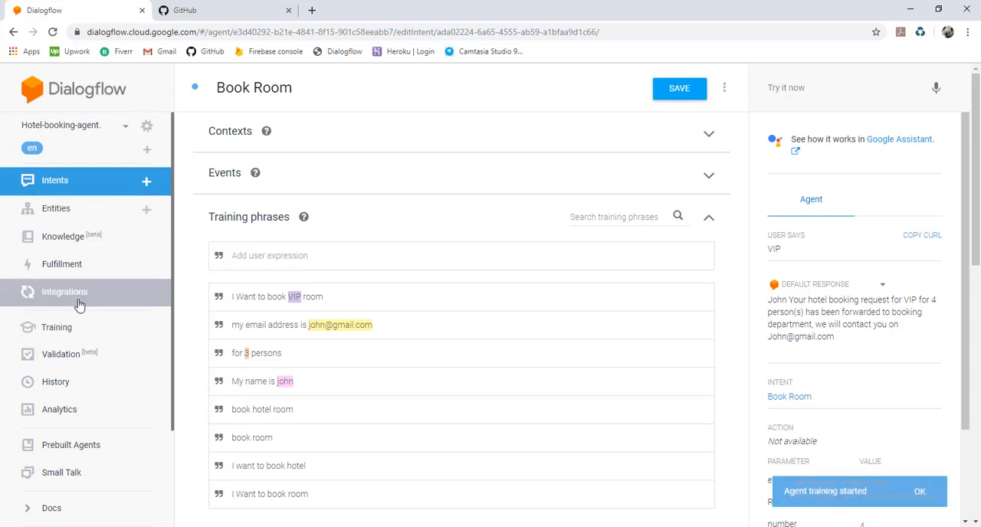
{"action": "scroll", "coordinate": [79, 305], "scroll_direction": "down", "scroll_amount": 2}
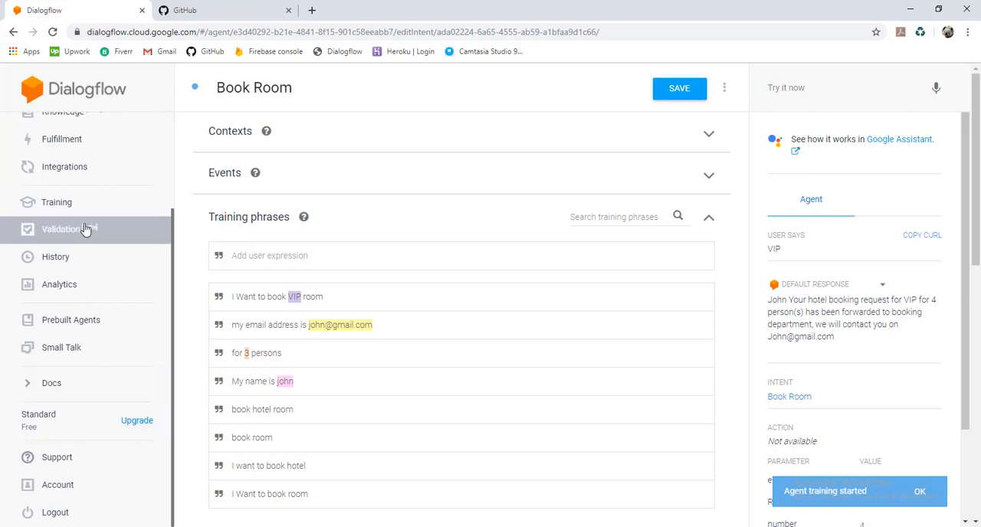
{"action": "scroll", "coordinate": [84, 228], "scroll_direction": "up", "scroll_amount": 2}
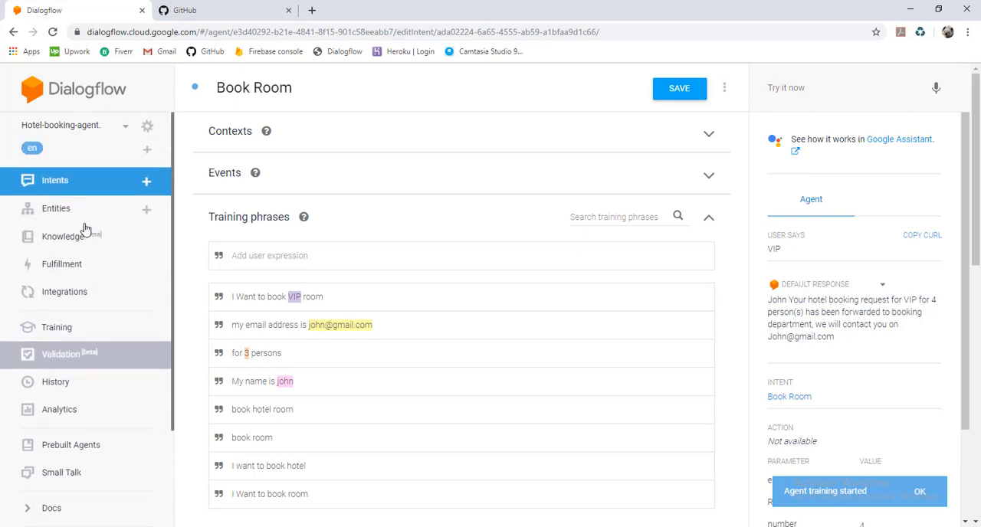
{"action": "left_click", "coordinate": [89, 304]}
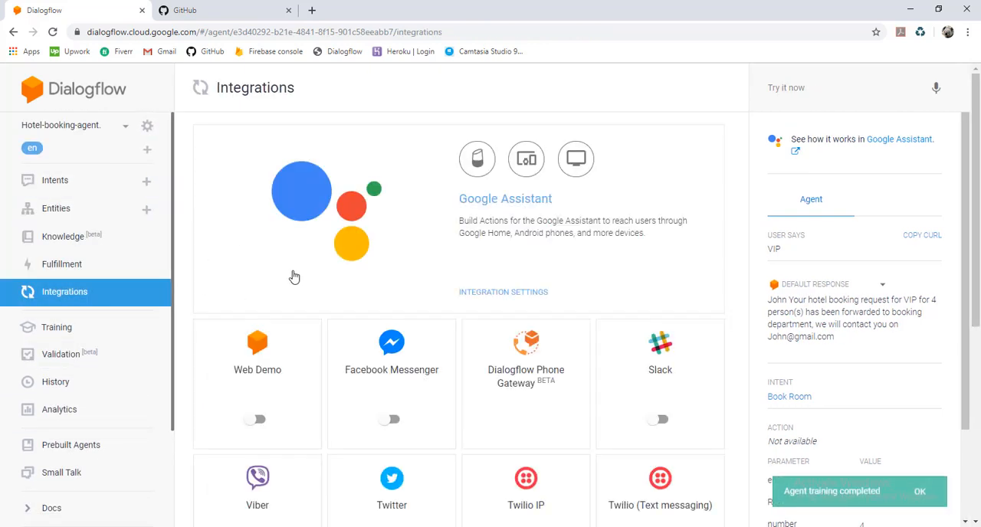
{"action": "scroll", "coordinate": [292, 276], "scroll_direction": "down", "scroll_amount": 2}
{"action": "scroll", "coordinate": [293, 277], "scroll_direction": "down", "scroll_amount": 1}
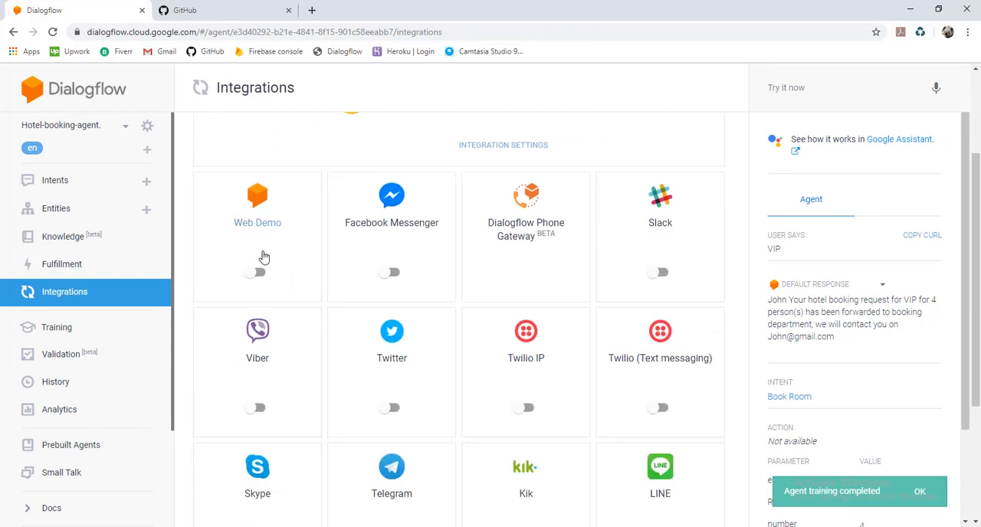
Look over the remaining integrations, and examine the logged GO conversation in the agent's Training records, closing it when done
{"action": "scroll", "coordinate": [492, 386], "scroll_direction": "down", "scroll_amount": 3}
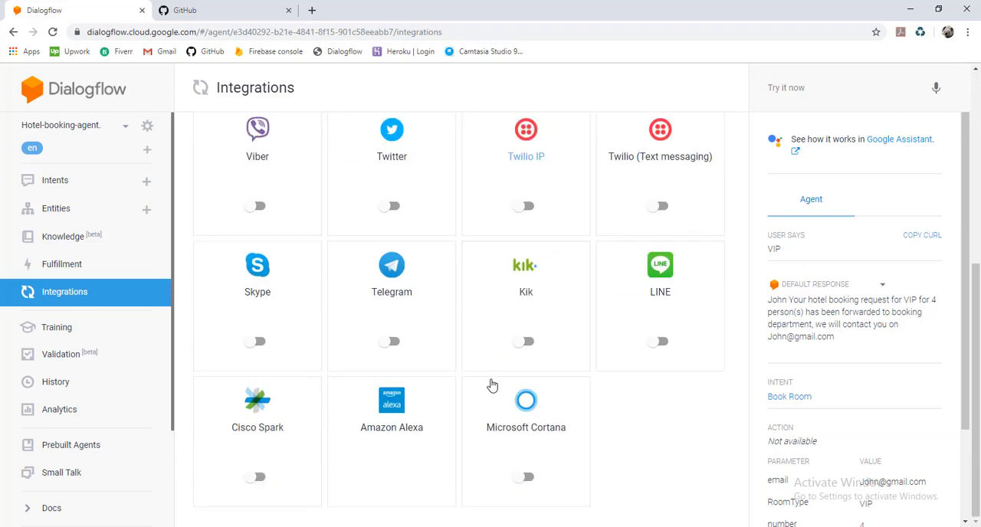
{"action": "left_click", "coordinate": [86, 337]}
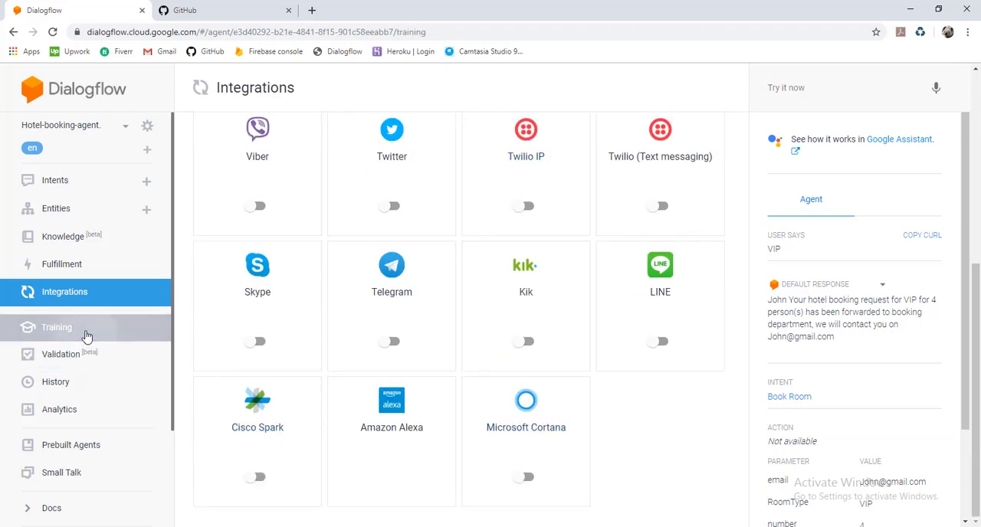
{"action": "scroll", "coordinate": [86, 338], "scroll_direction": "down", "scroll_amount": 1}
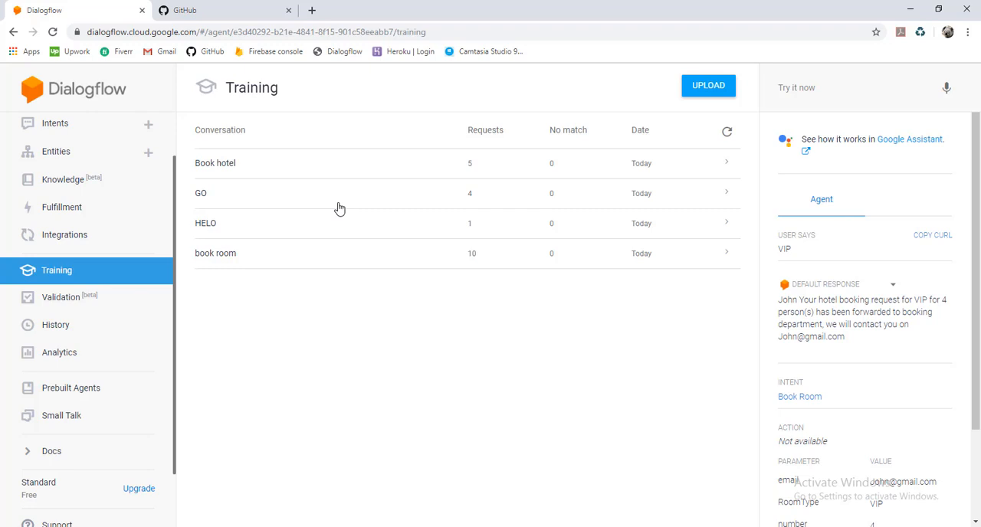
{"action": "left_click", "coordinate": [339, 209]}
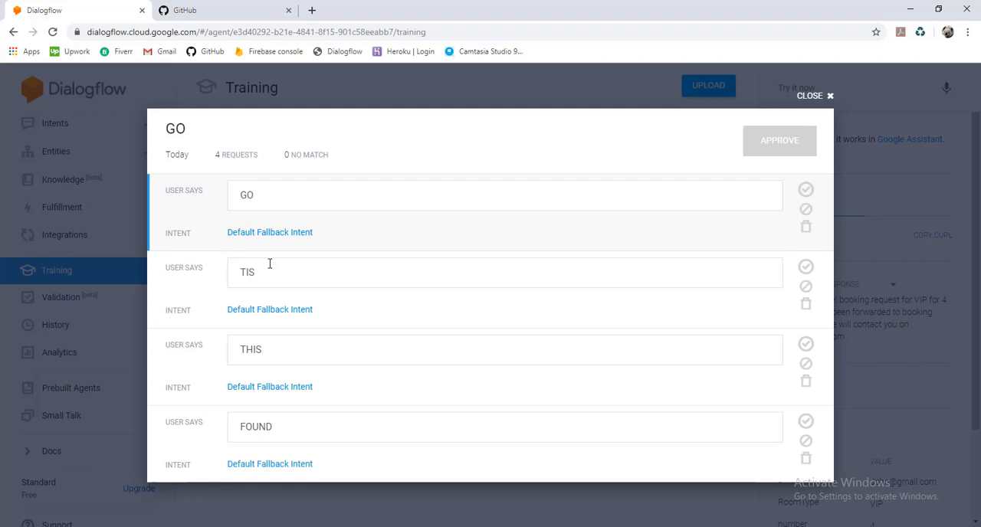
{"action": "left_click", "coordinate": [269, 265]}
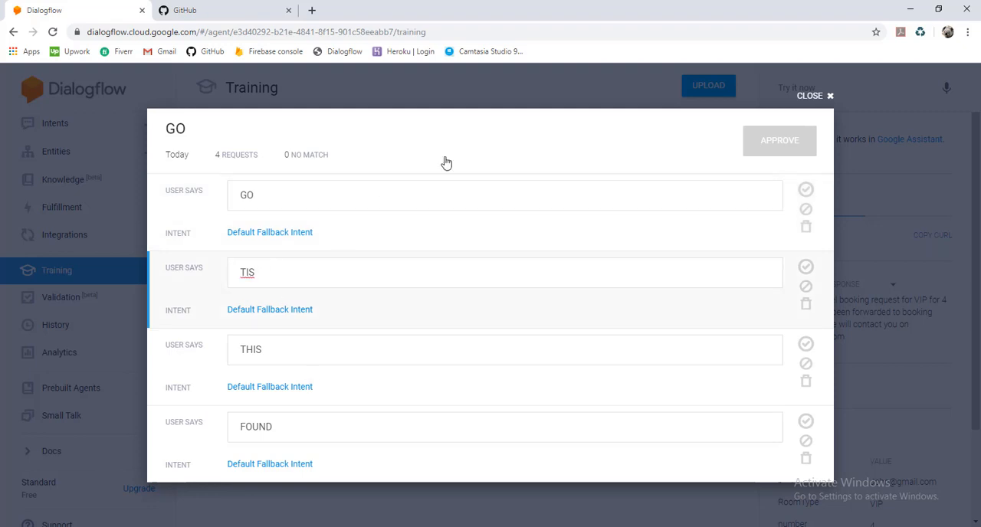
{"action": "left_click", "coordinate": [825, 96]}
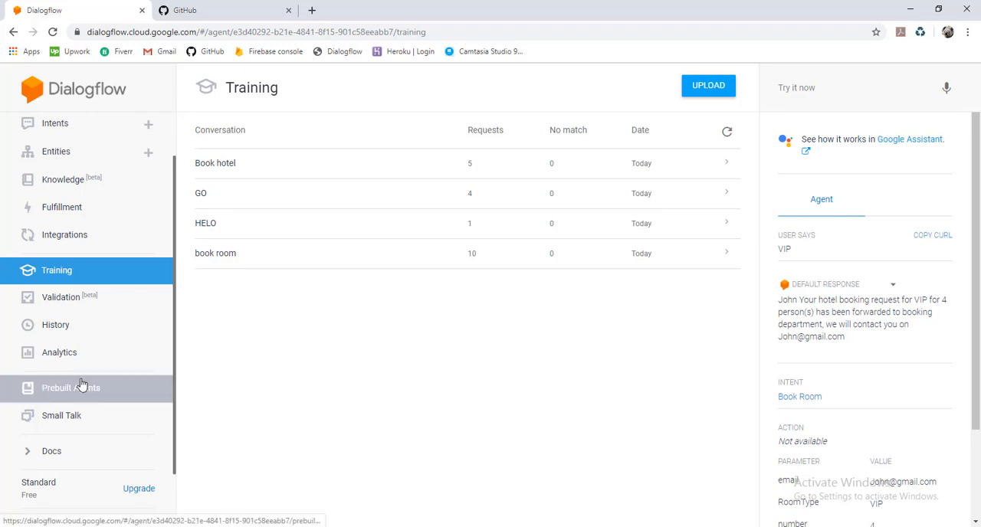
Review the Small Talk example and customization categories for the agent and save the Small Talk settings
{"action": "left_click", "coordinate": [72, 410]}
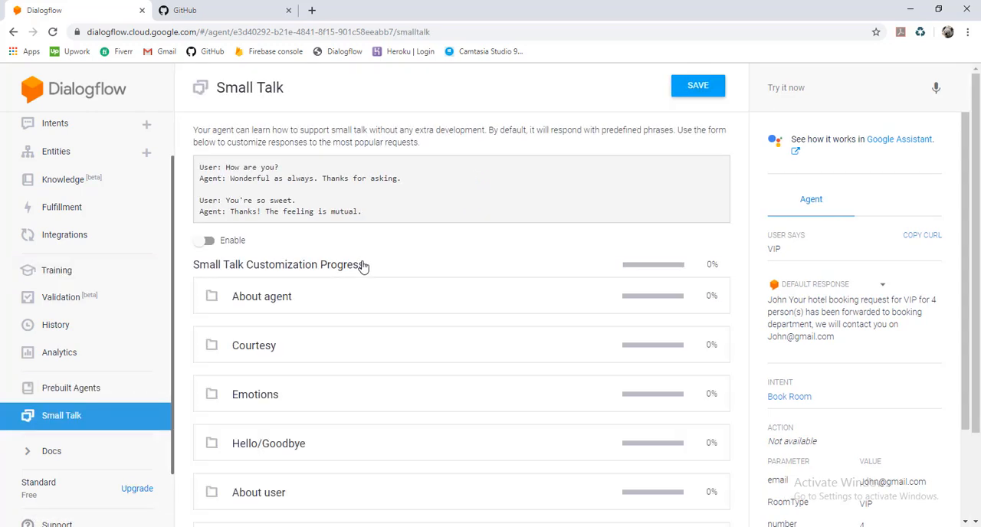
{"action": "scroll", "coordinate": [372, 207], "scroll_direction": "down", "scroll_amount": 2}
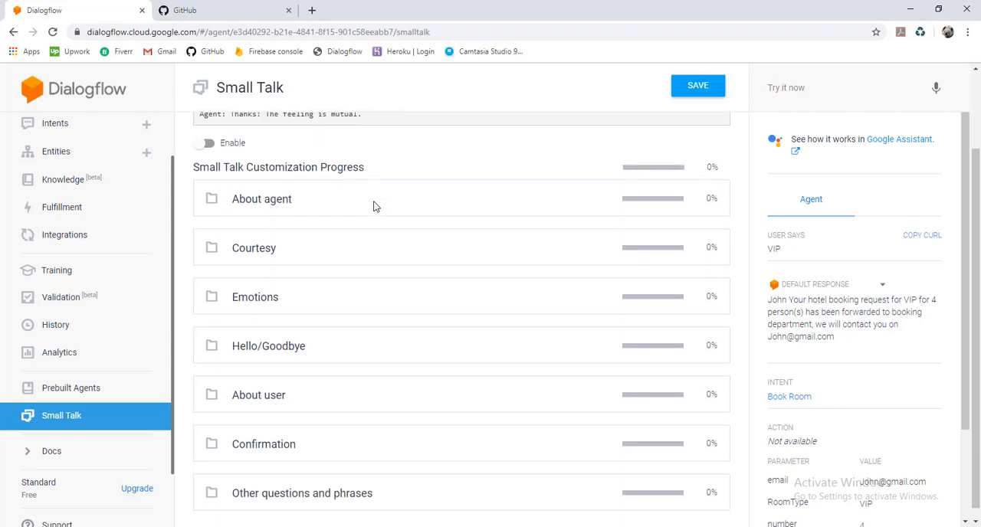
{"action": "scroll", "coordinate": [372, 208], "scroll_direction": "up", "scroll_amount": 2}
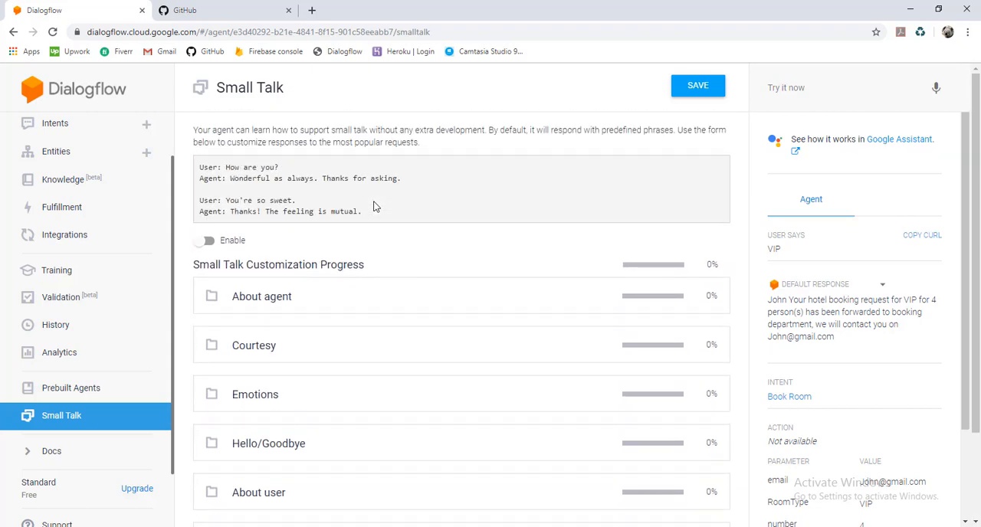
{"action": "scroll", "coordinate": [72, 427], "scroll_direction": "down", "scroll_amount": 1}
{"action": "scroll", "coordinate": [75, 428], "scroll_direction": "up", "scroll_amount": 1}
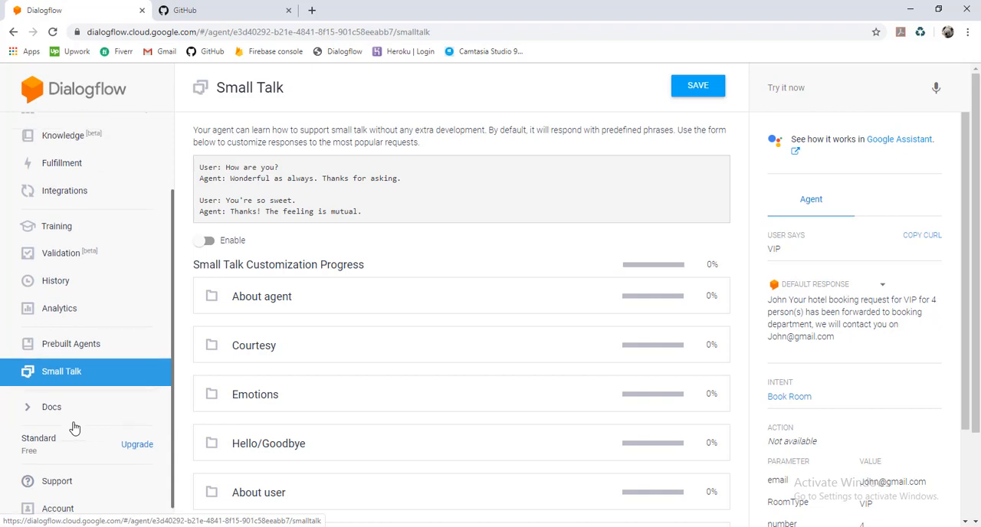
{"action": "scroll", "coordinate": [74, 428], "scroll_direction": "up", "scroll_amount": 1}
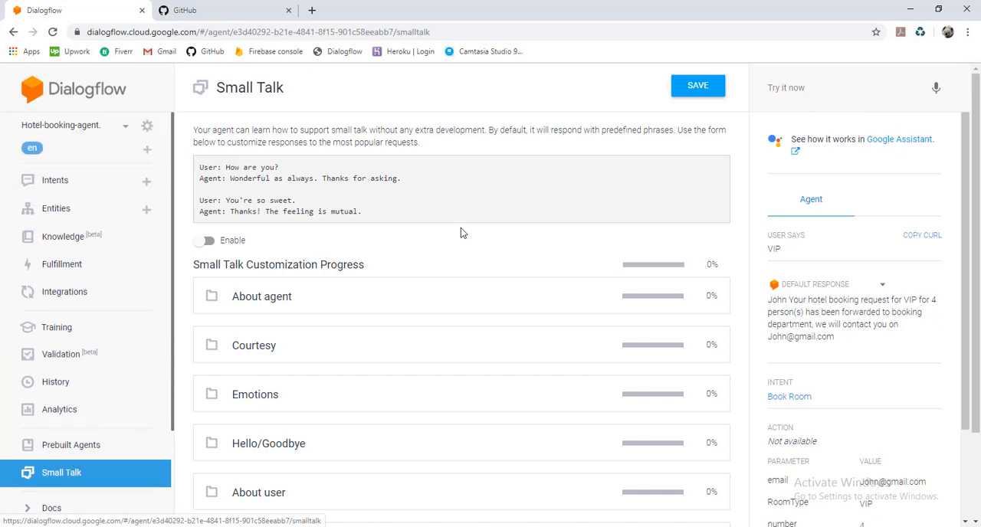
{"action": "left_click", "coordinate": [706, 98]}
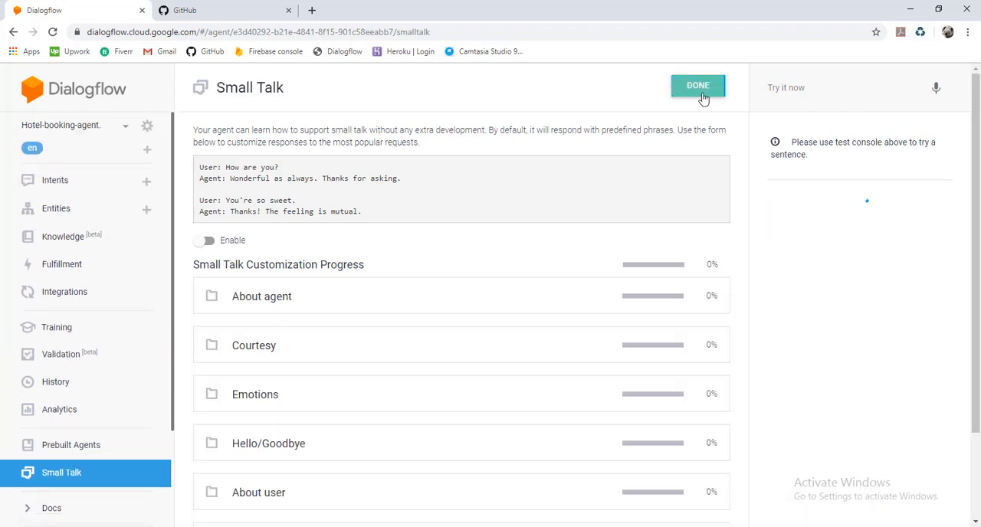
Export the Hotel-booking-agent as a ZIP backup from the agent's settings
{"action": "left_click", "coordinate": [59, 188]}
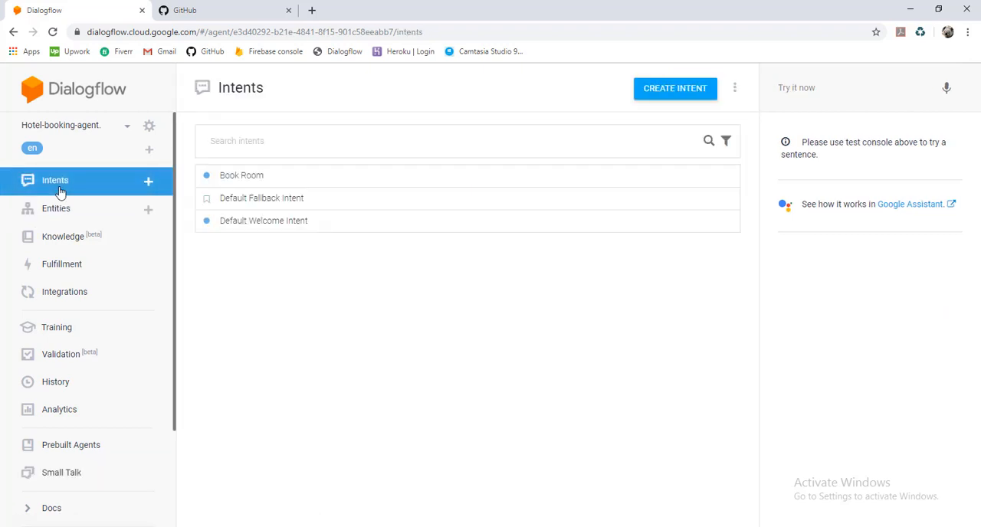
{"action": "left_click", "coordinate": [150, 131]}
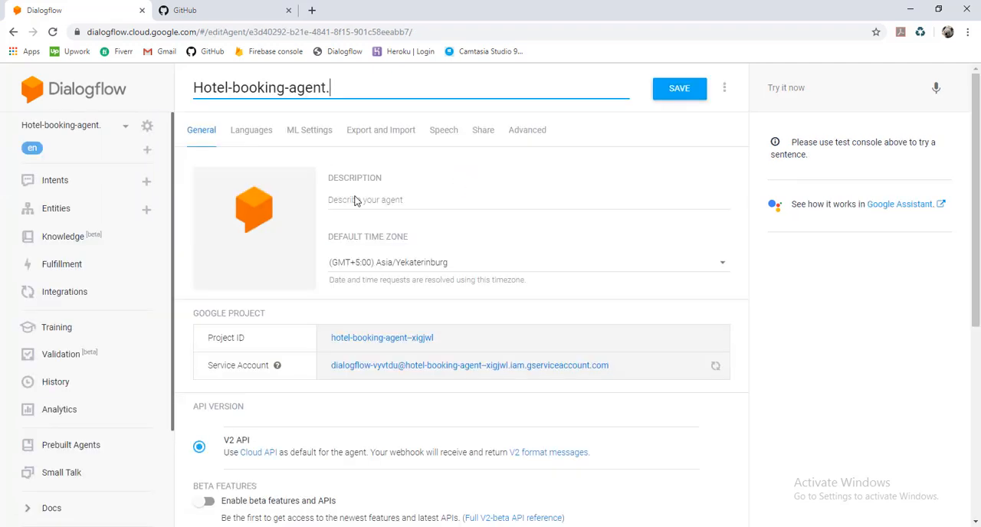
{"action": "left_click", "coordinate": [392, 132]}
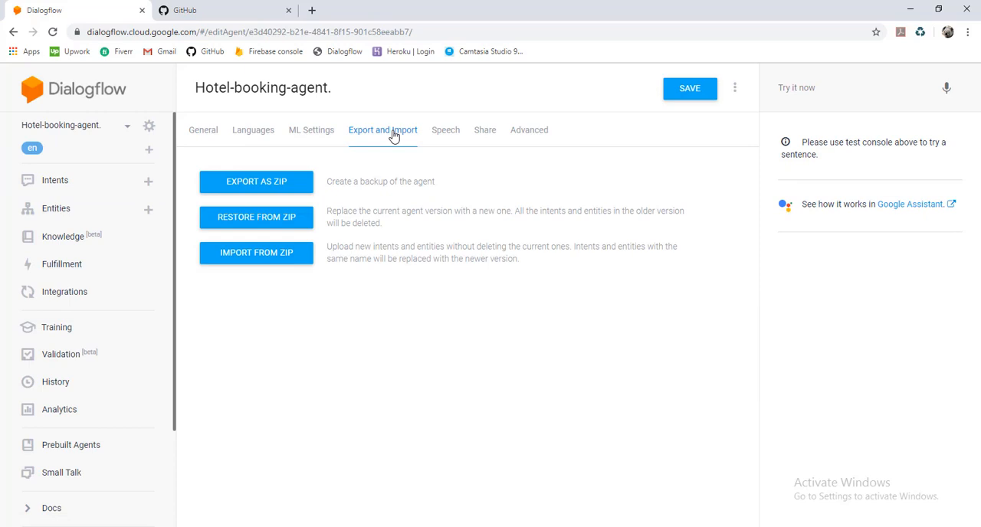
{"action": "left_click", "coordinate": [279, 180]}
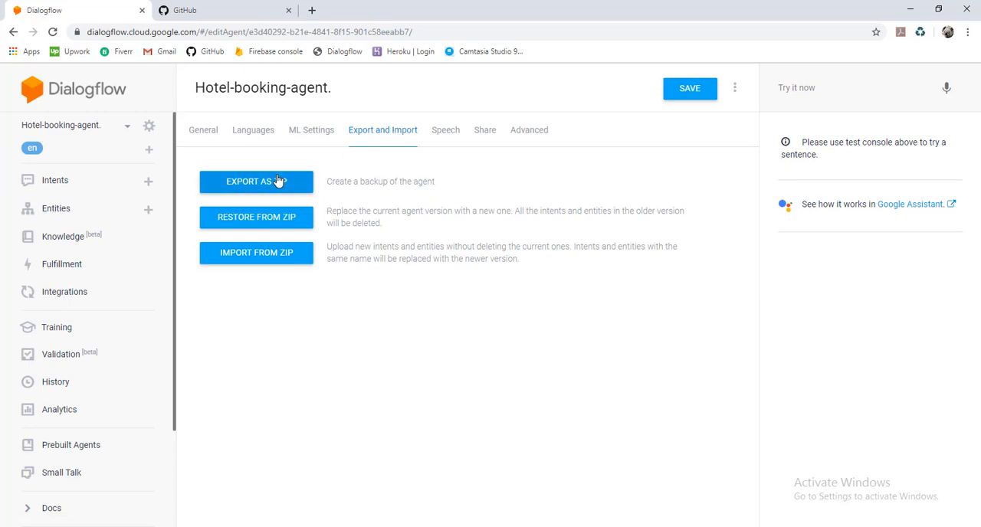
Switch to GitHub and open the learn-making-Dialogflow chatbot repository
{"action": "left_click", "coordinate": [224, 14]}
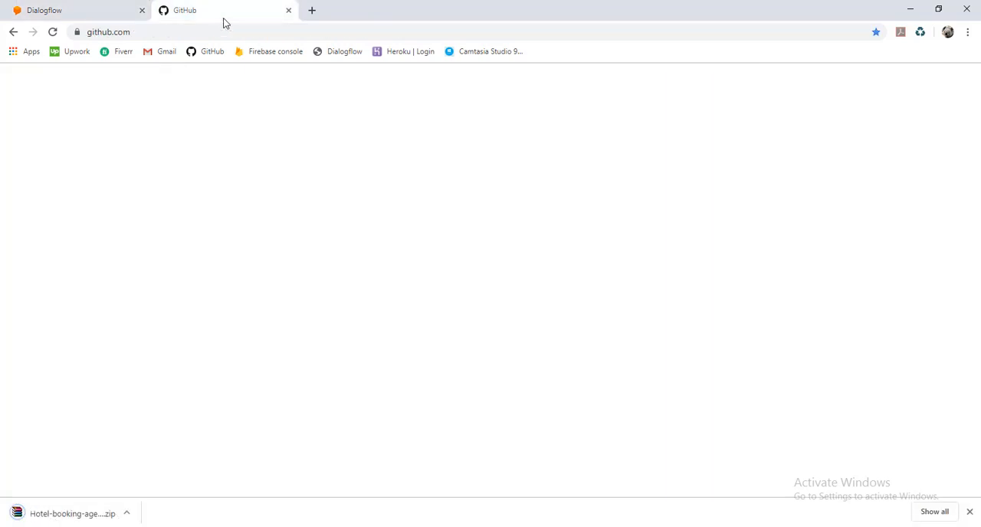
{"action": "left_click", "coordinate": [136, 187]}
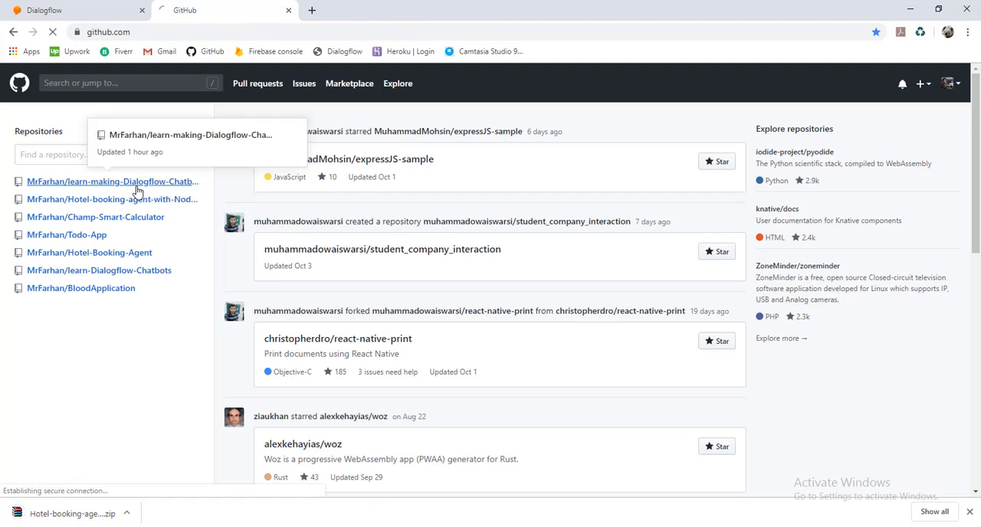